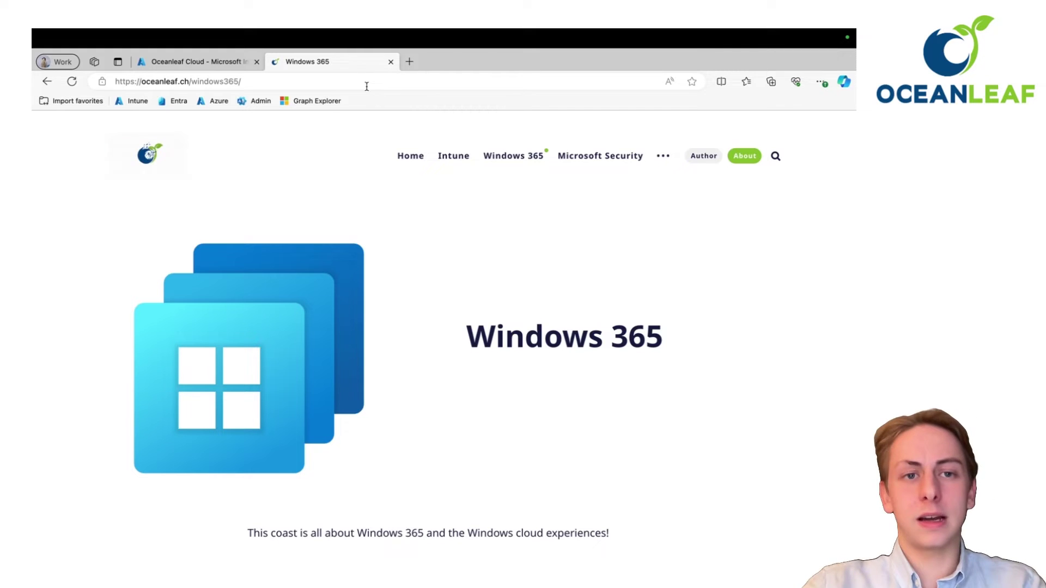
# Navigate Edge to windows365.microsoft.com to list the Windows 11 Cloud PC with 2 vCPU
pyautogui.click(362, 81)
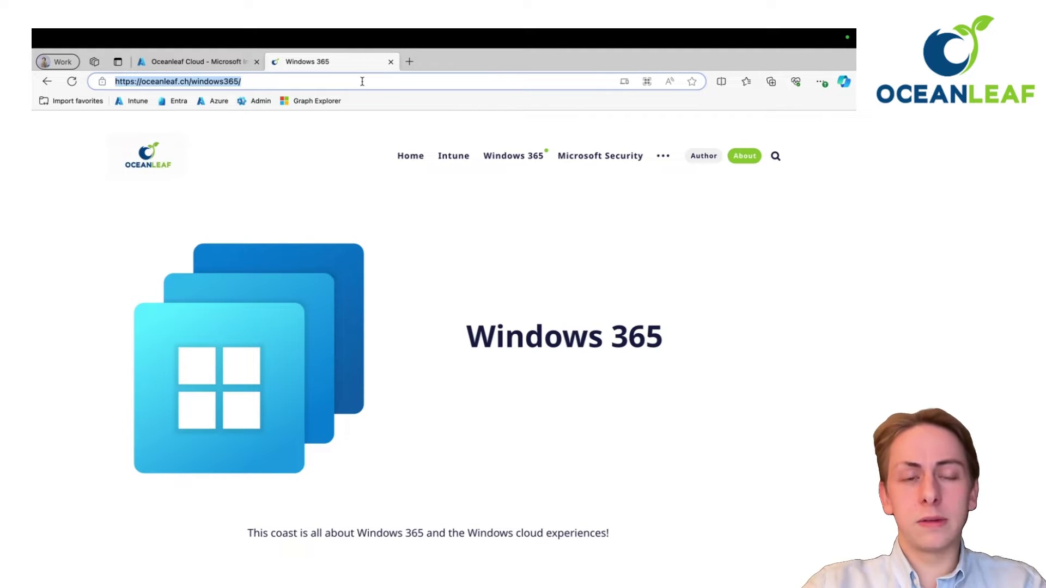
pyautogui.write('windows')
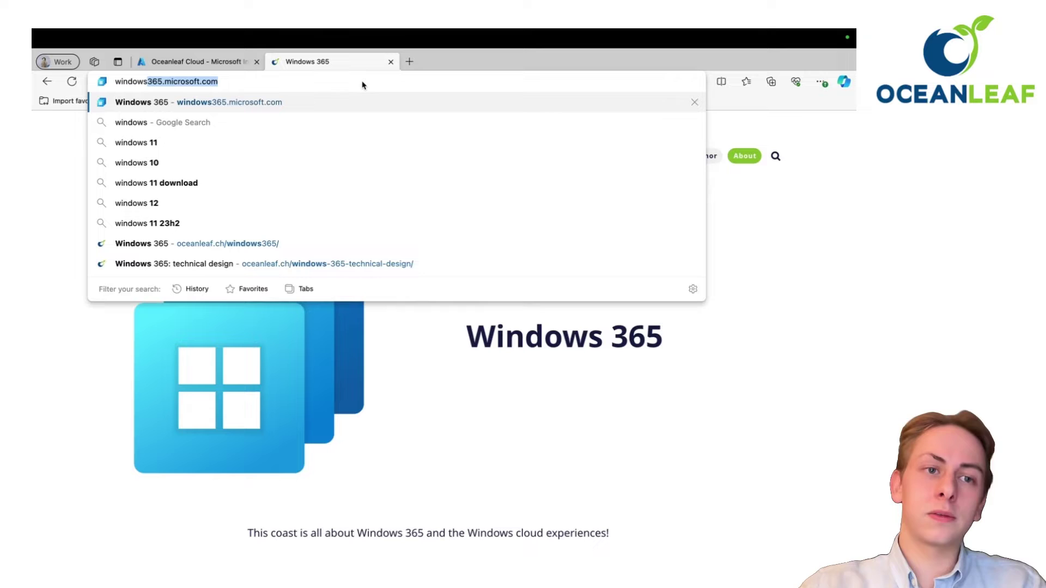
pyautogui.press('Return')
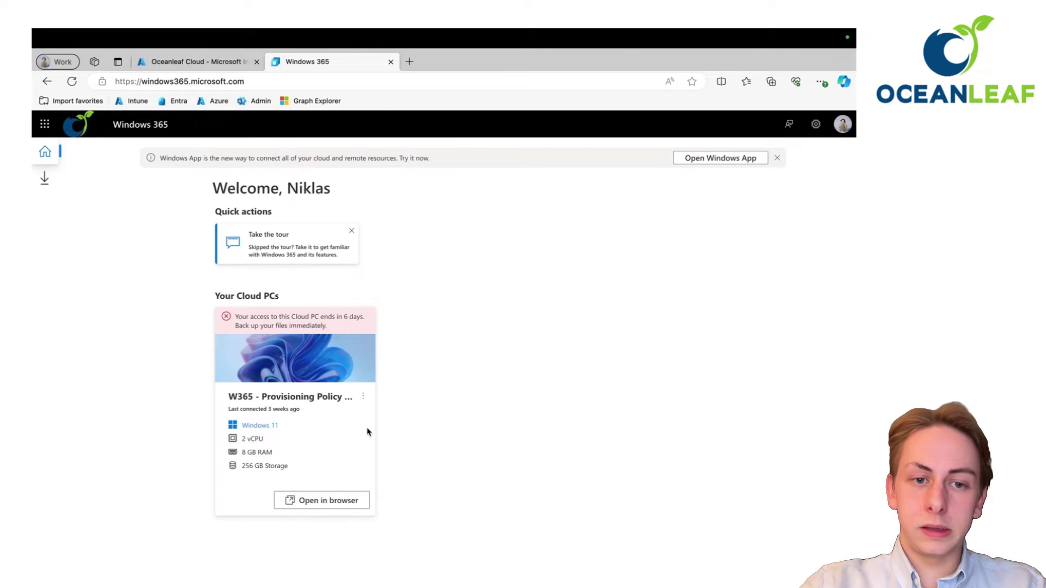
pyautogui.click(297, 234)
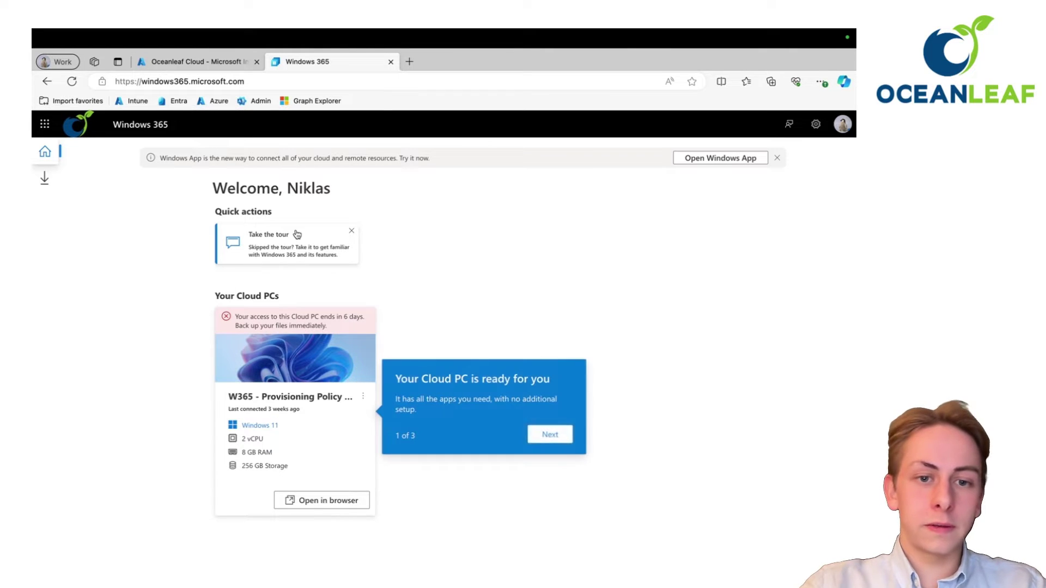
pyautogui.click(555, 435)
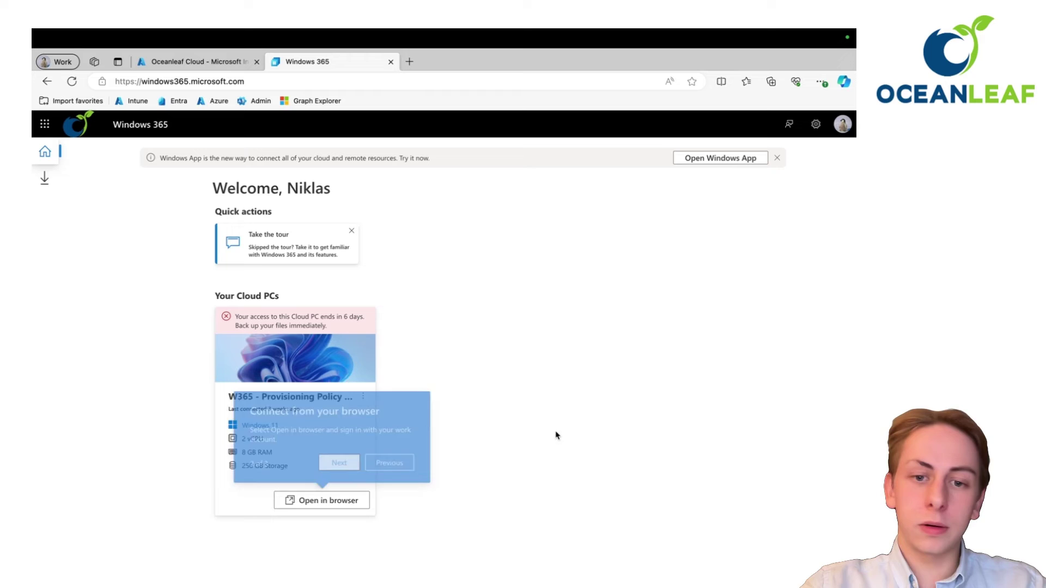
pyautogui.click(341, 463)
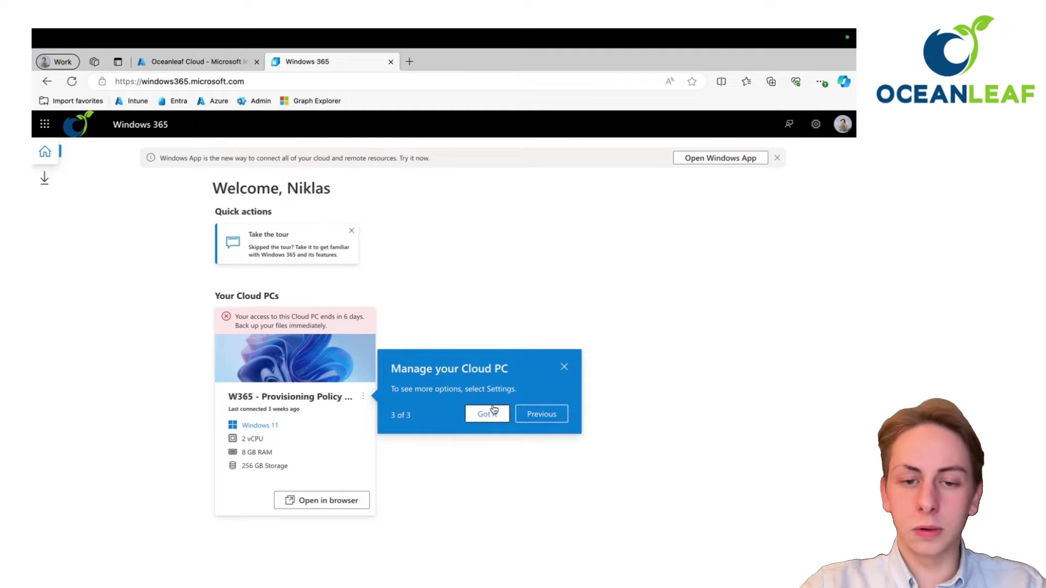
pyautogui.click(487, 414)
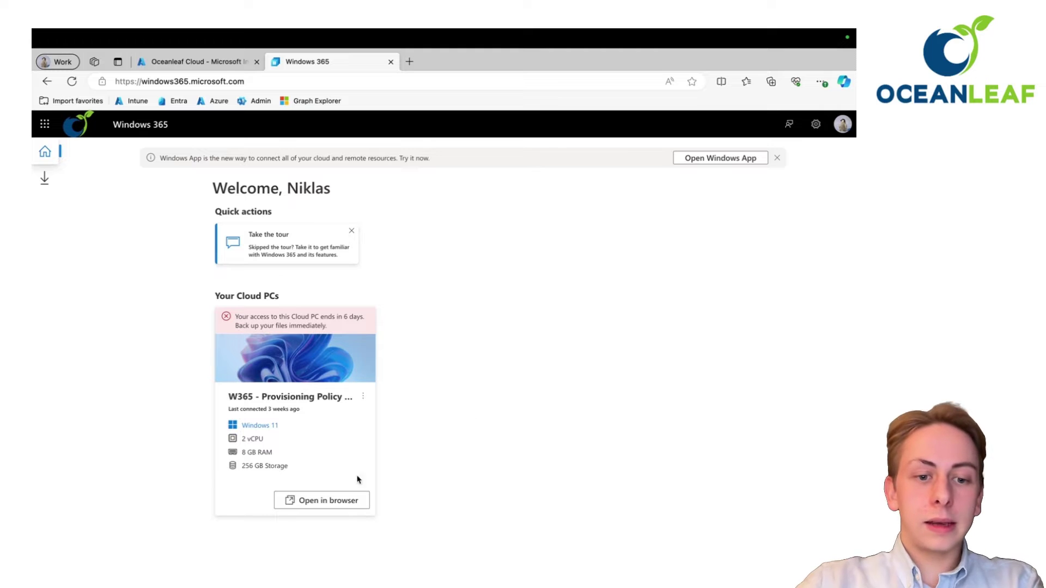
# Open the Cloud PC in a new browser tab and connect with all advanced redirections left enabled
pyautogui.click(318, 500)
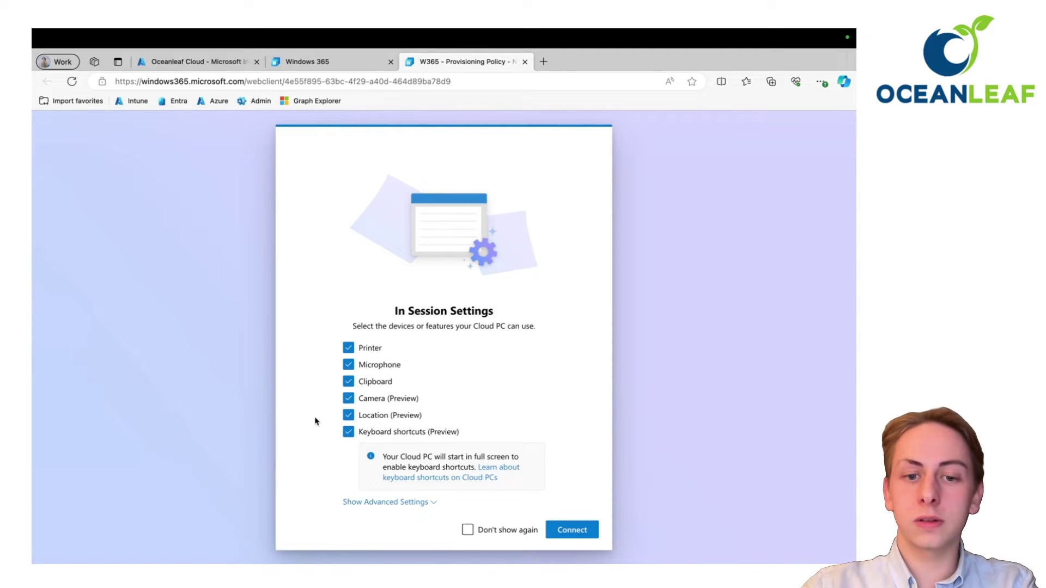
pyautogui.click(429, 501)
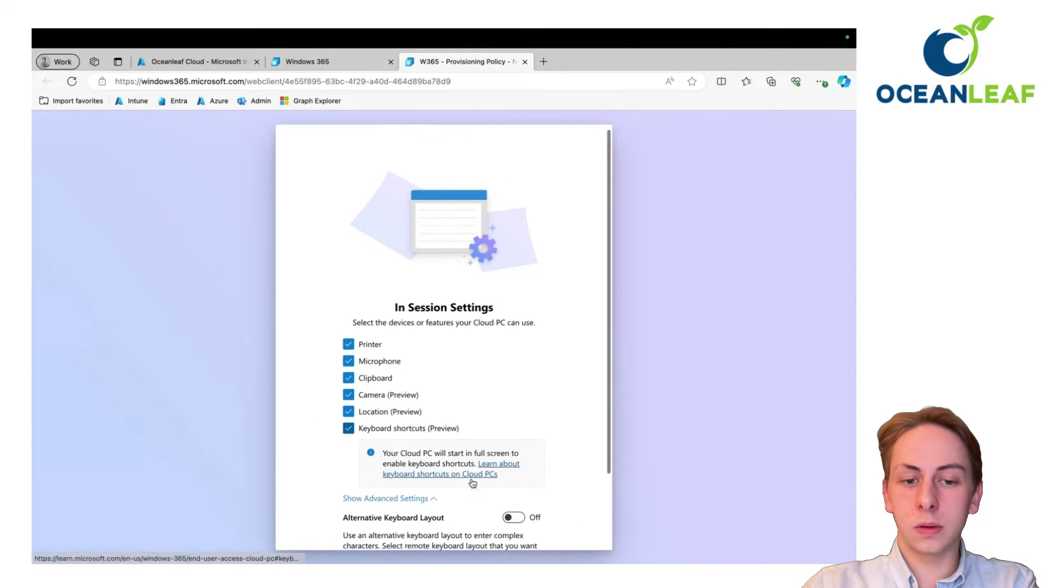
pyautogui.scroll(-2, 471, 483)
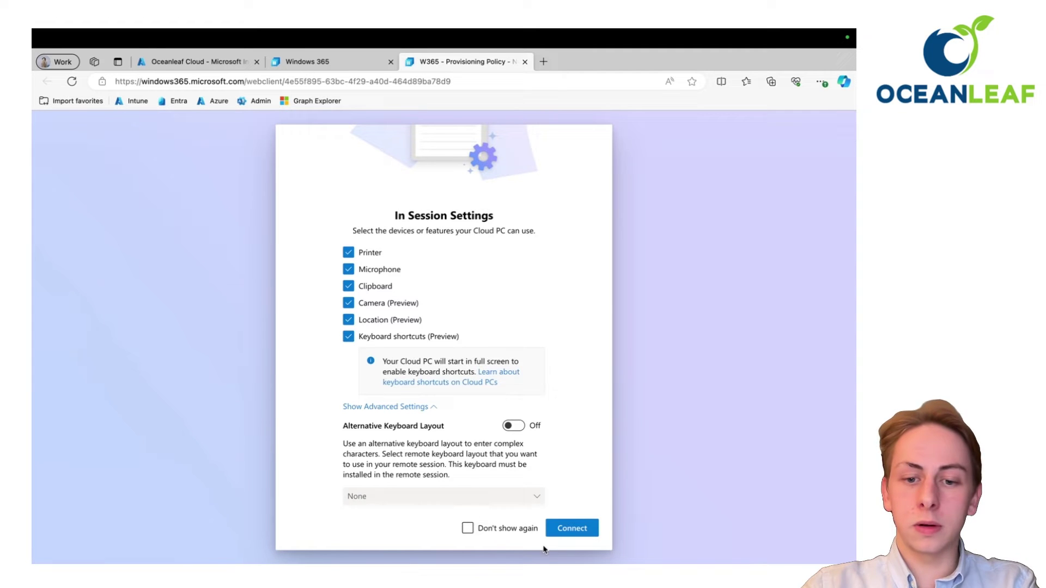
pyautogui.click(568, 537)
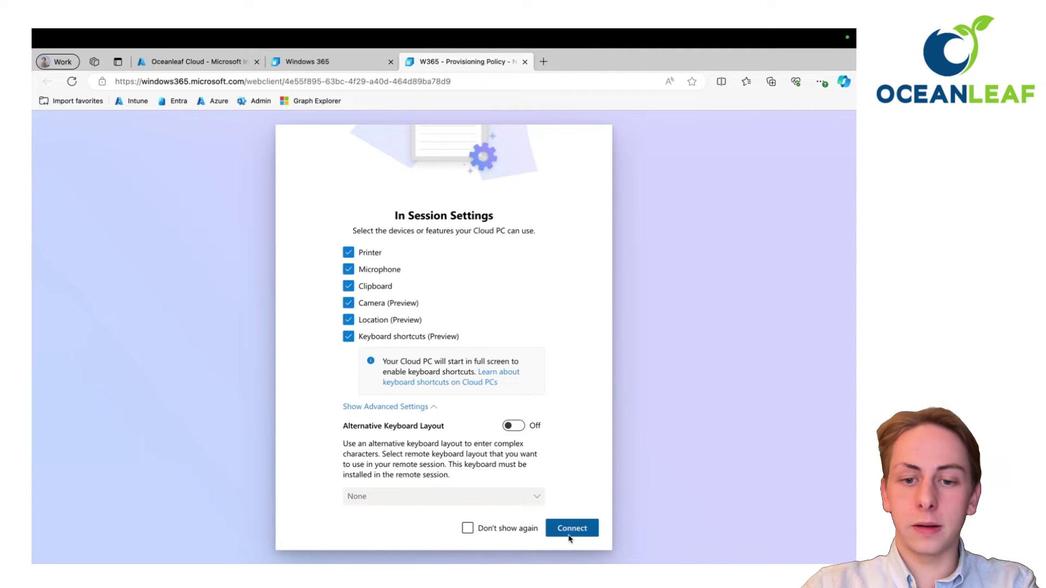
pyautogui.click(550, 531)
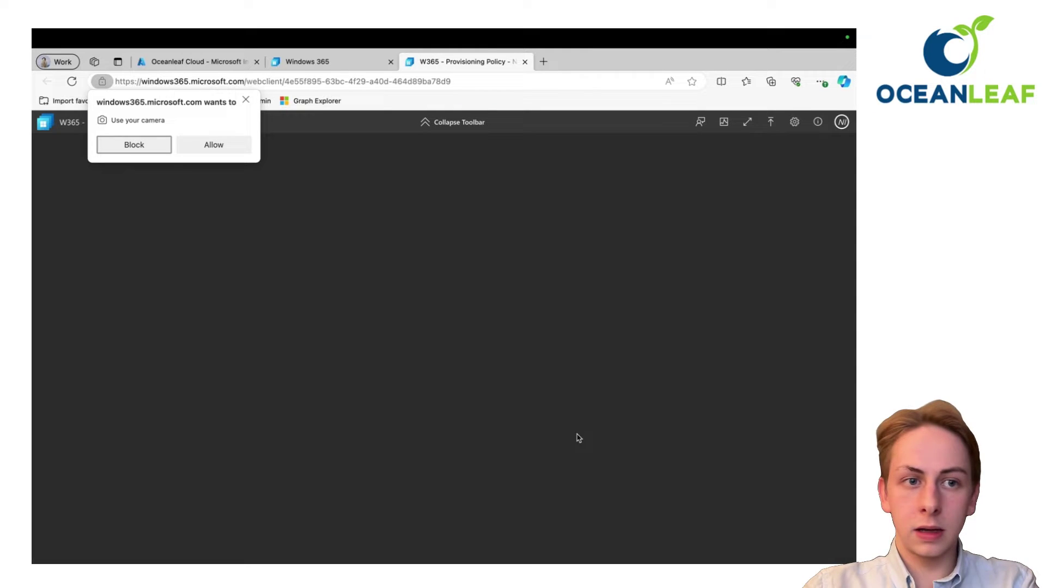
# Allow camera and location access, dismiss the location-off notice, and close File Explorer
pyautogui.click(229, 149)
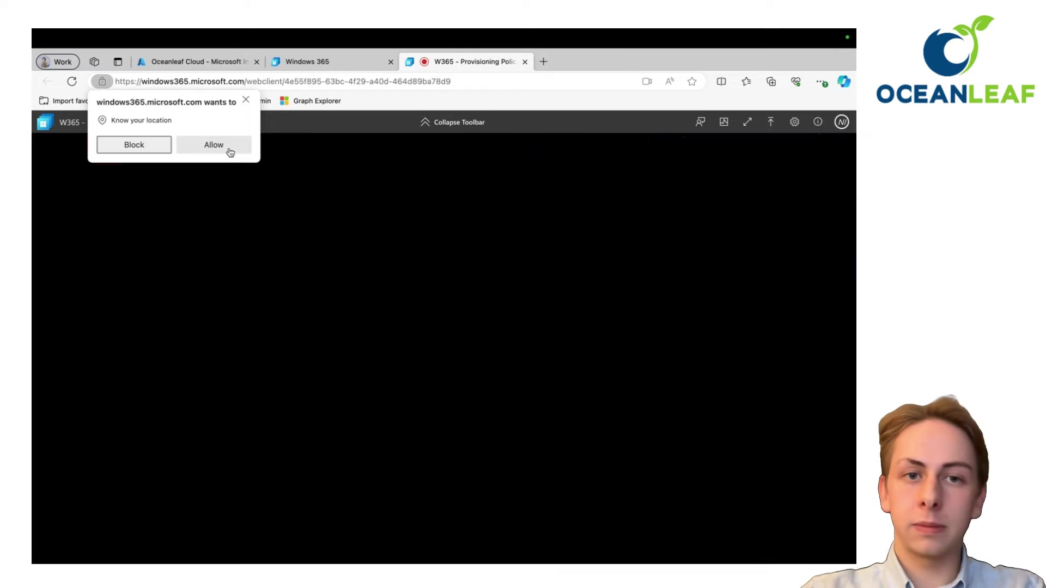
pyautogui.click(229, 152)
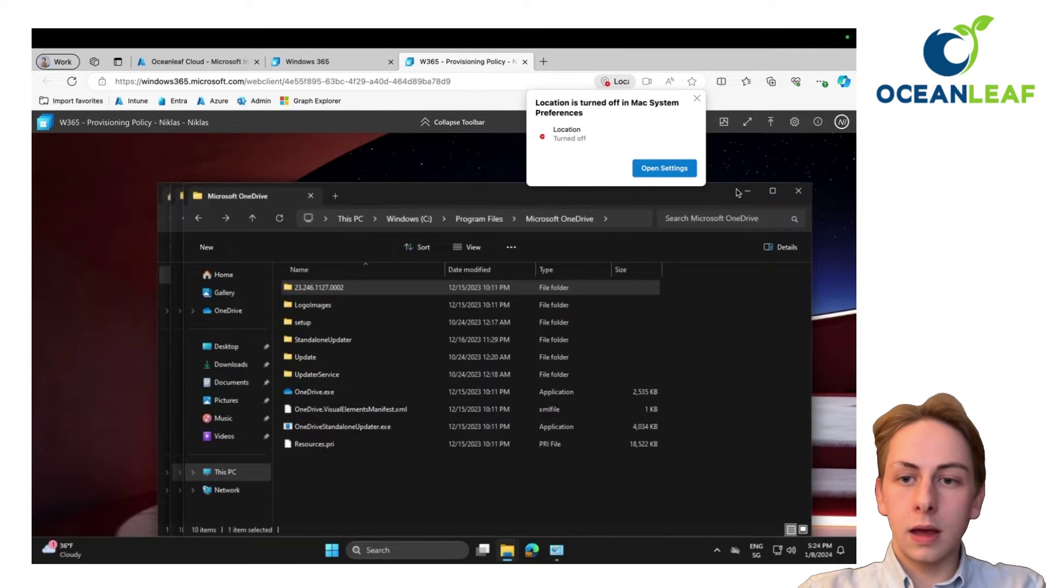
pyautogui.click(697, 98)
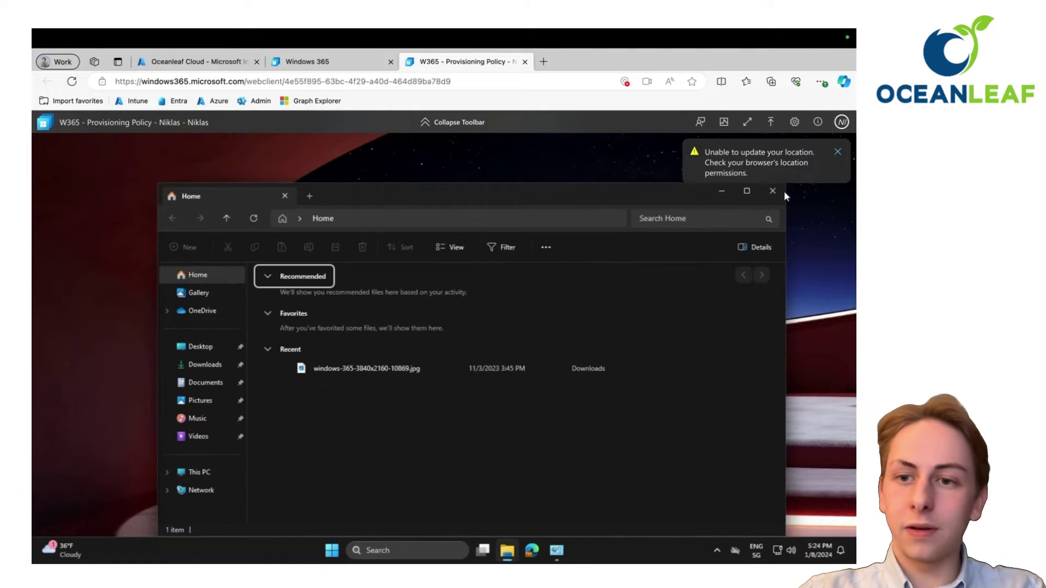
pyautogui.click(773, 192)
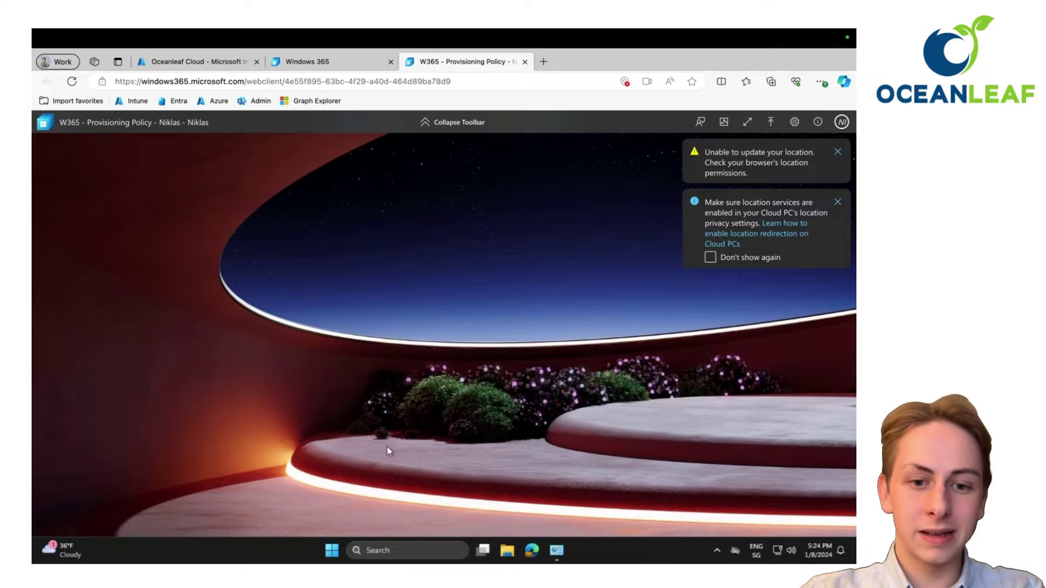
# Launch Edge from the Cloud PC's Start menu, dismiss the location notices, and close Edge
pyautogui.click(331, 551)
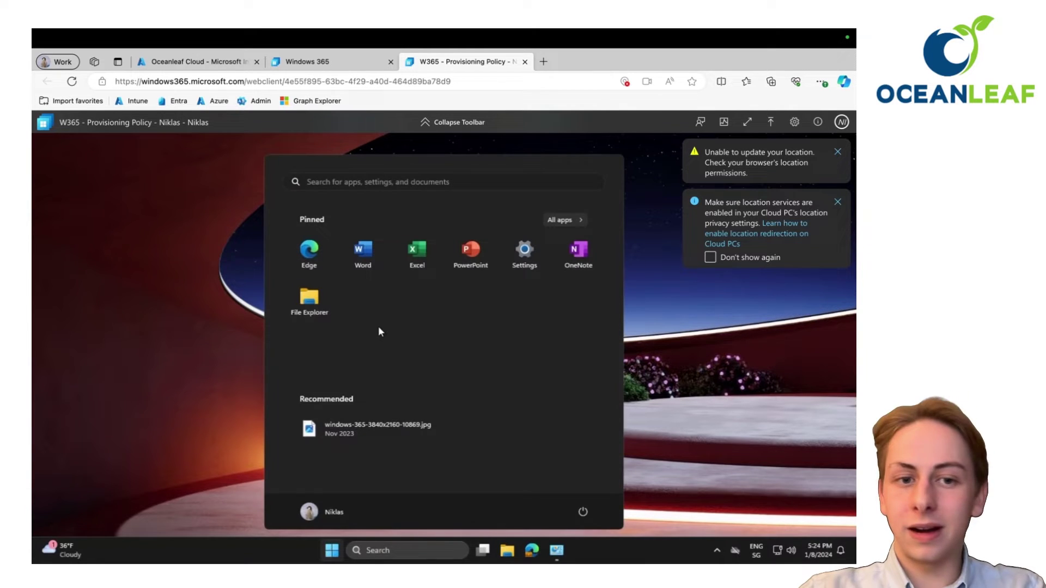
pyautogui.click(532, 551)
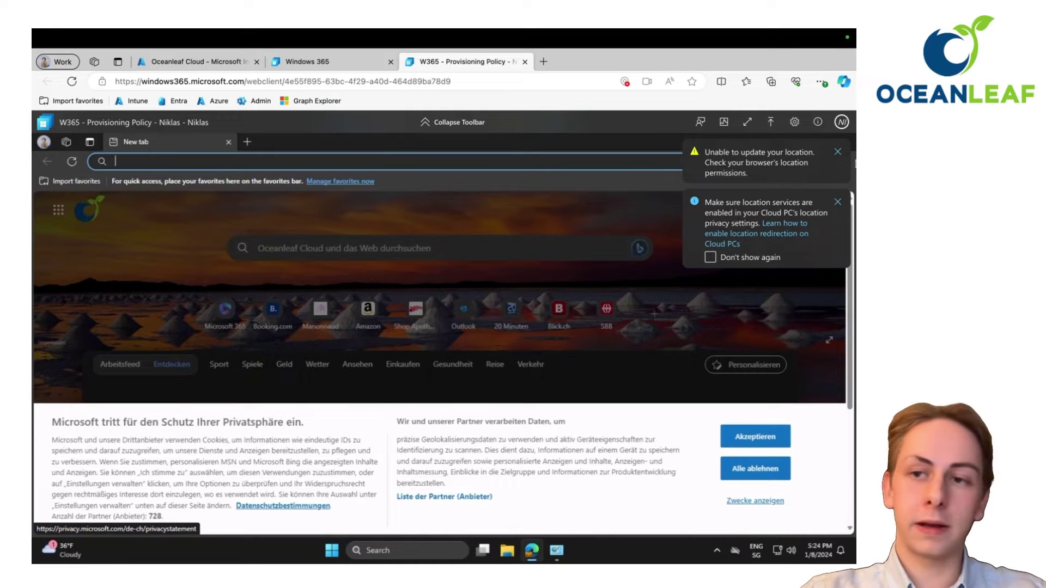
pyautogui.click(837, 151)
pyautogui.click(838, 152)
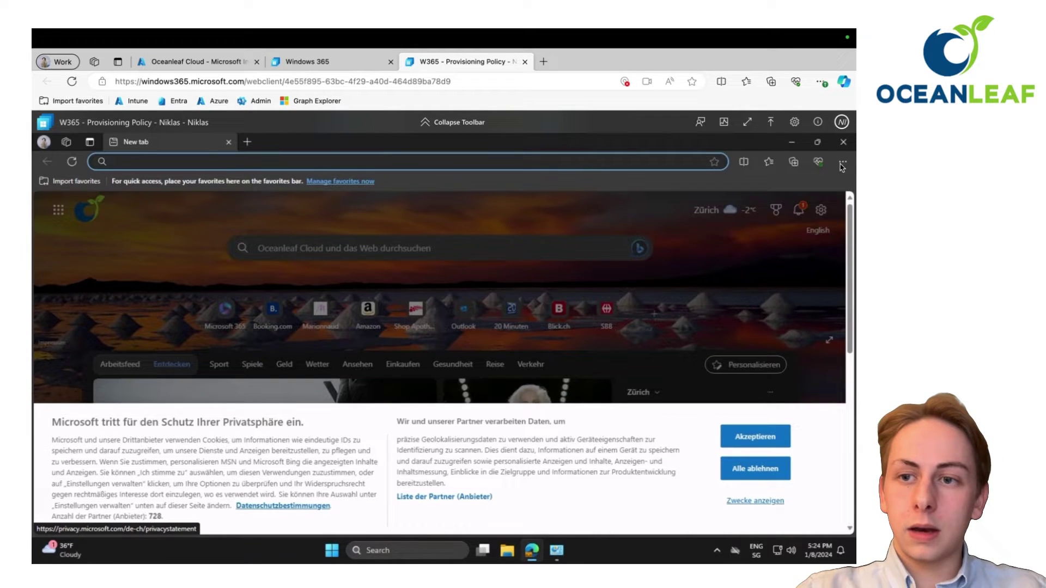
pyautogui.click(844, 142)
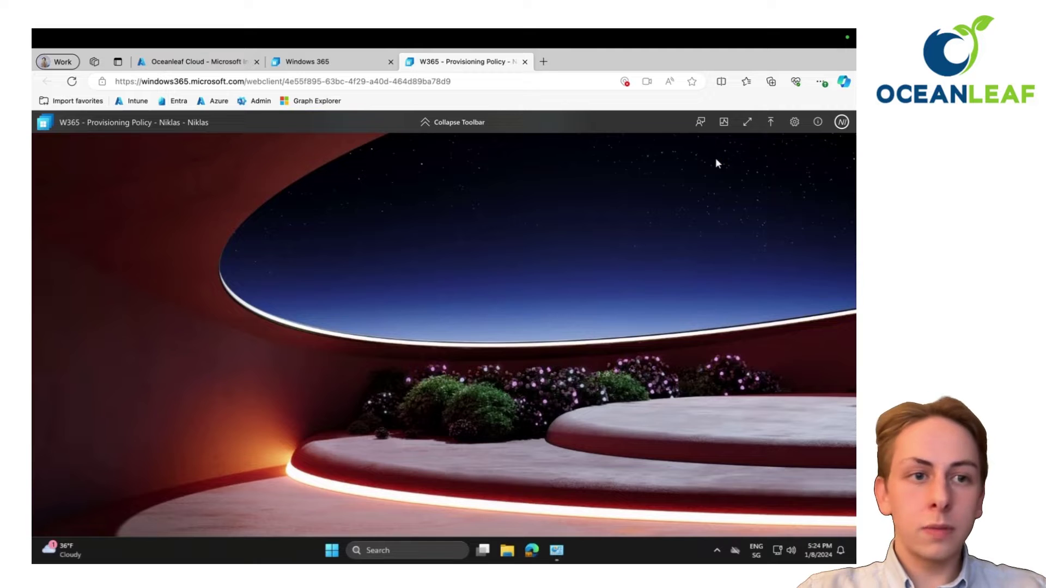
# Check the session's connection quality details, then show the Printer, Microphone, Clipboard, Camera and Location settings
pyautogui.click(722, 126)
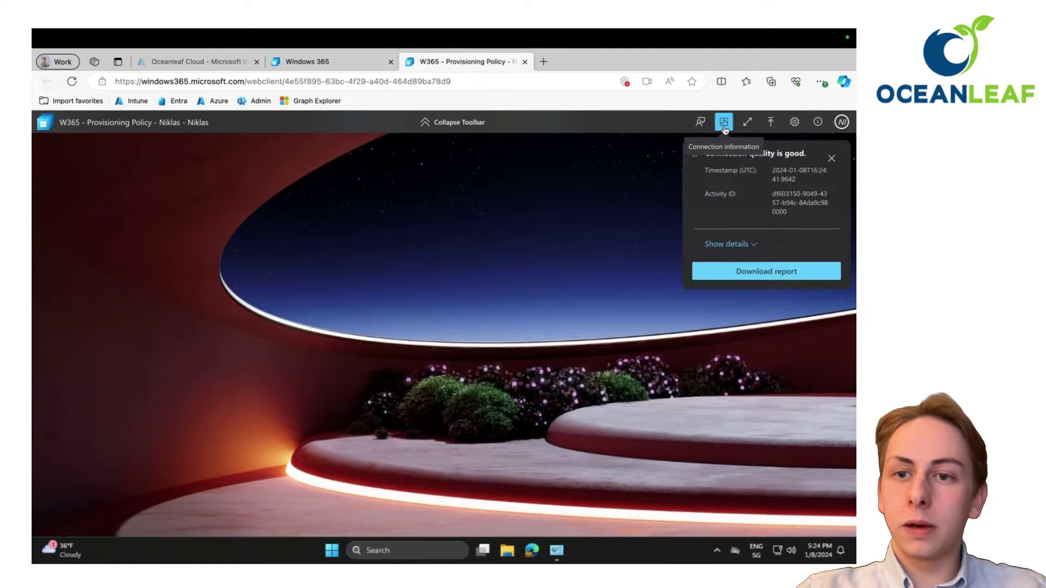
pyautogui.click(746, 244)
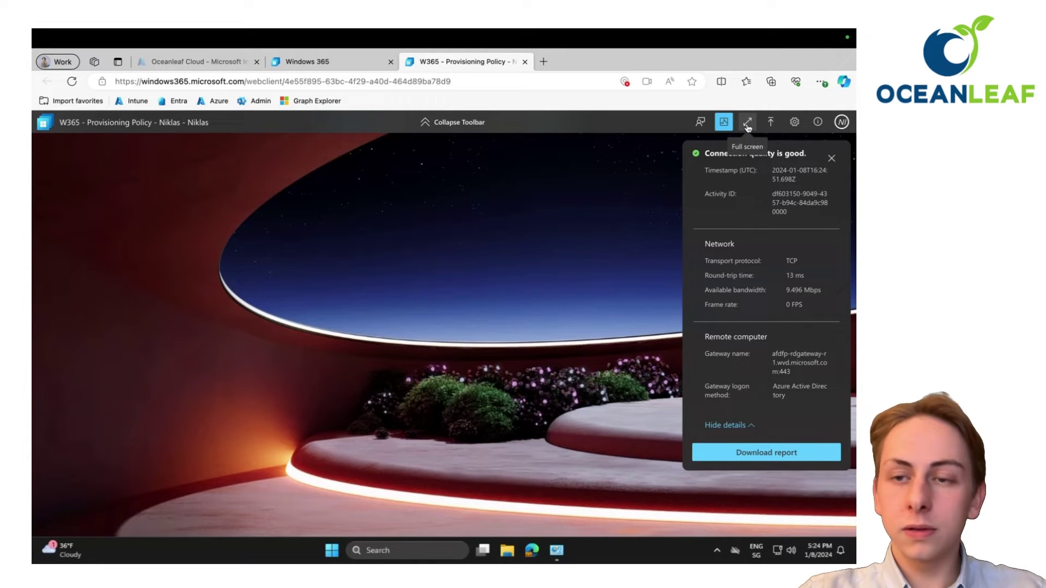
pyautogui.click(794, 125)
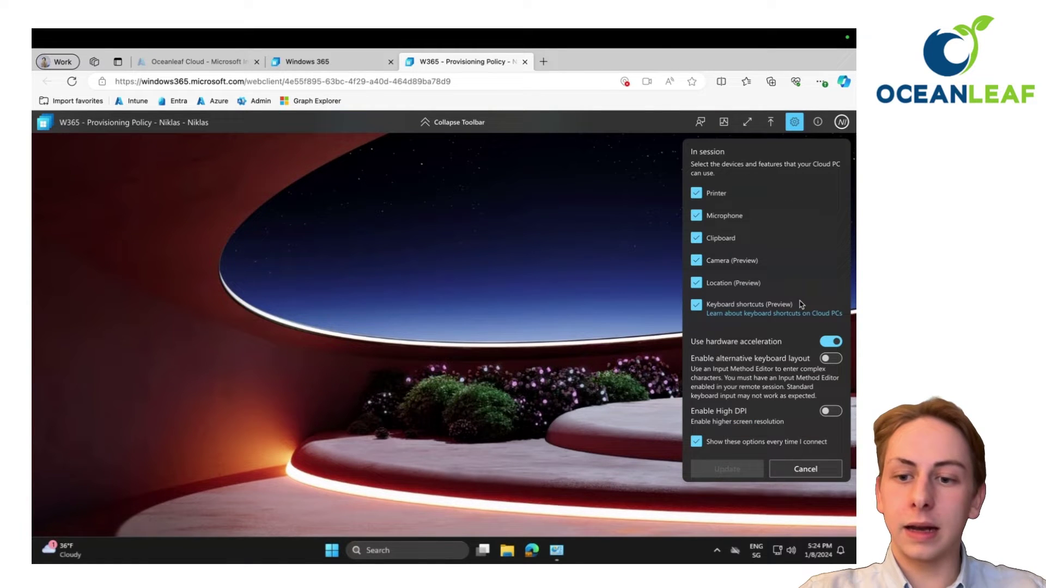
# Enable High DPI, apply it, close the settings panel, and open and close the Start menu
pyautogui.click(830, 411)
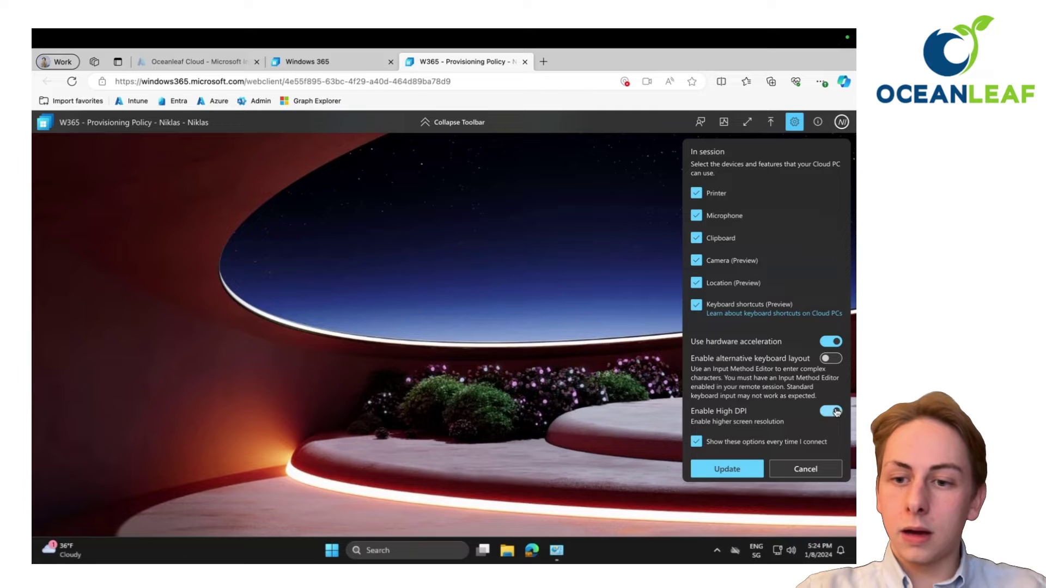
pyautogui.click(732, 471)
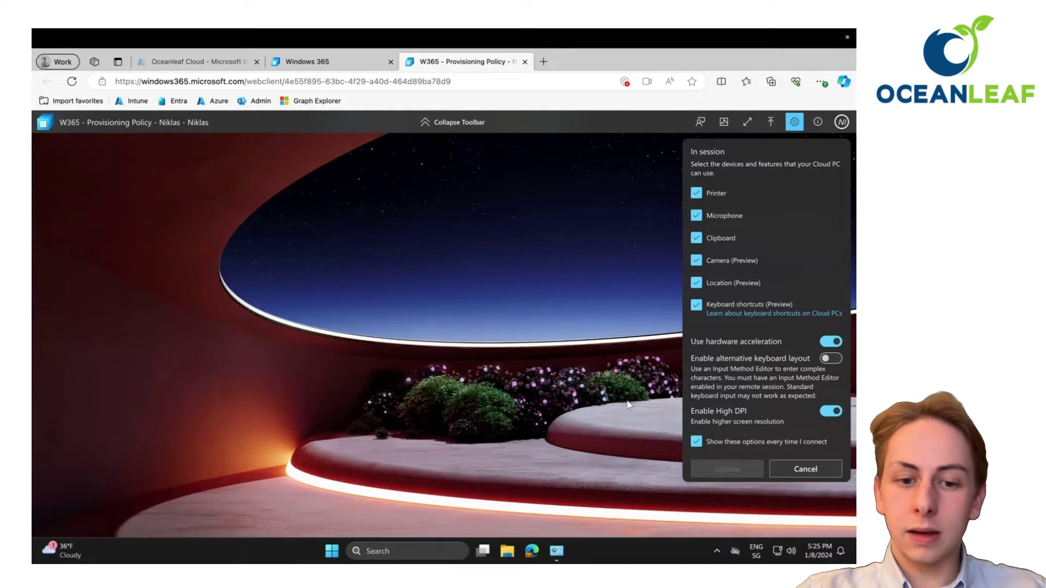
pyautogui.click(797, 473)
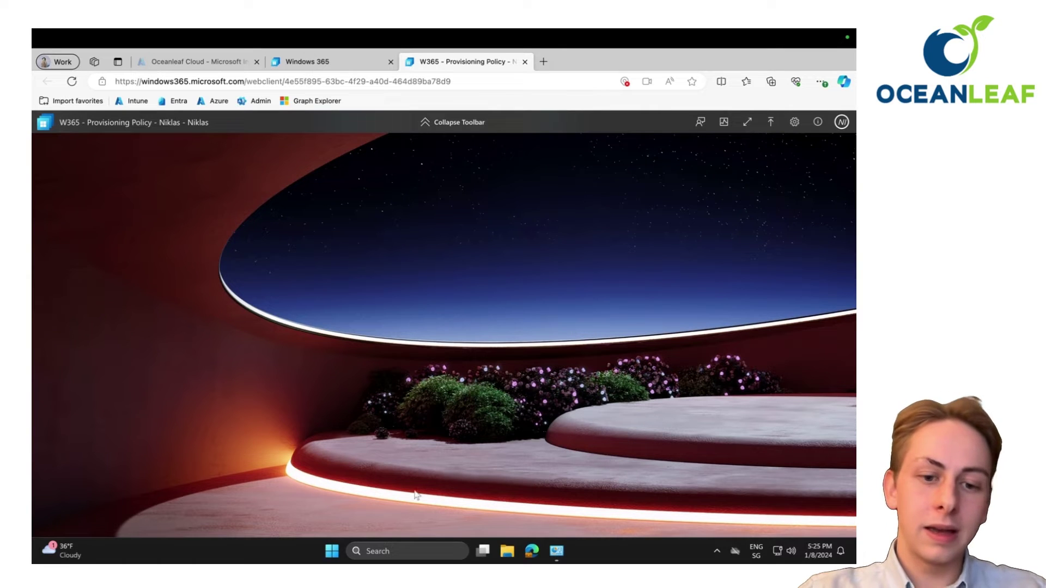
pyautogui.click(332, 551)
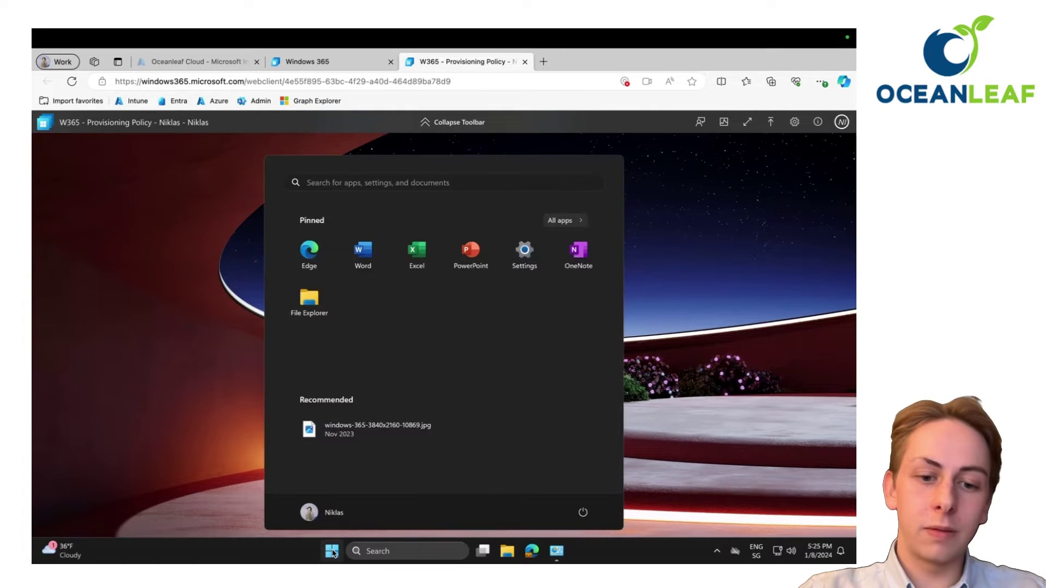
pyautogui.click(228, 392)
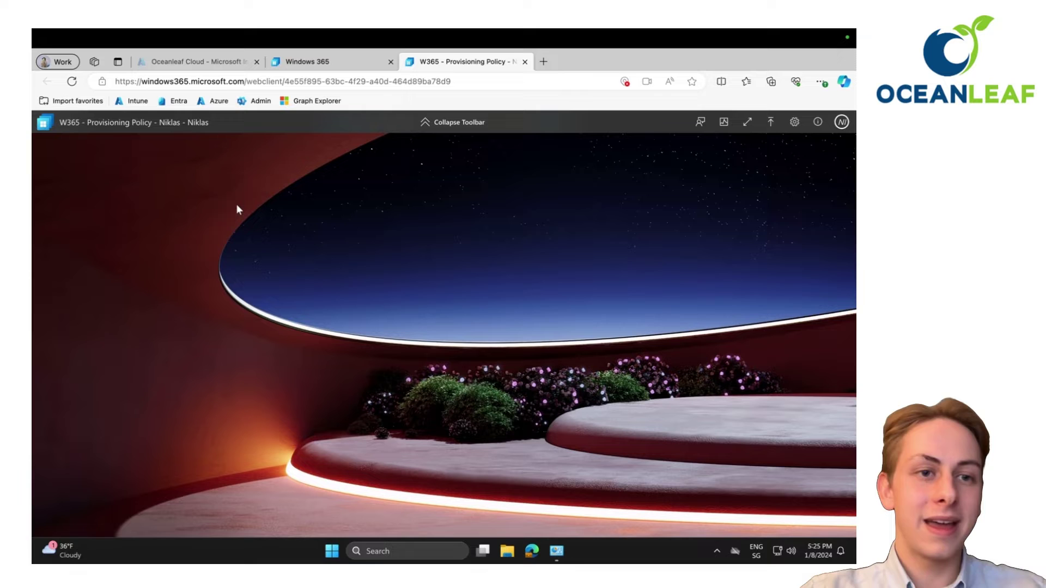
# In the Intune tab, go to Apps > Windows and start adding a new app
pyautogui.click(206, 63)
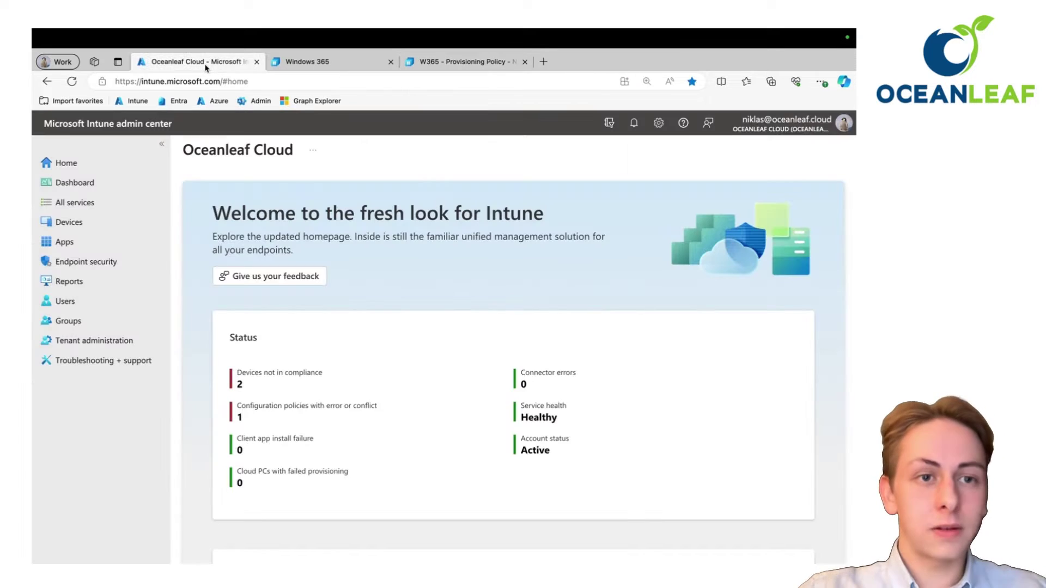
pyautogui.click(91, 245)
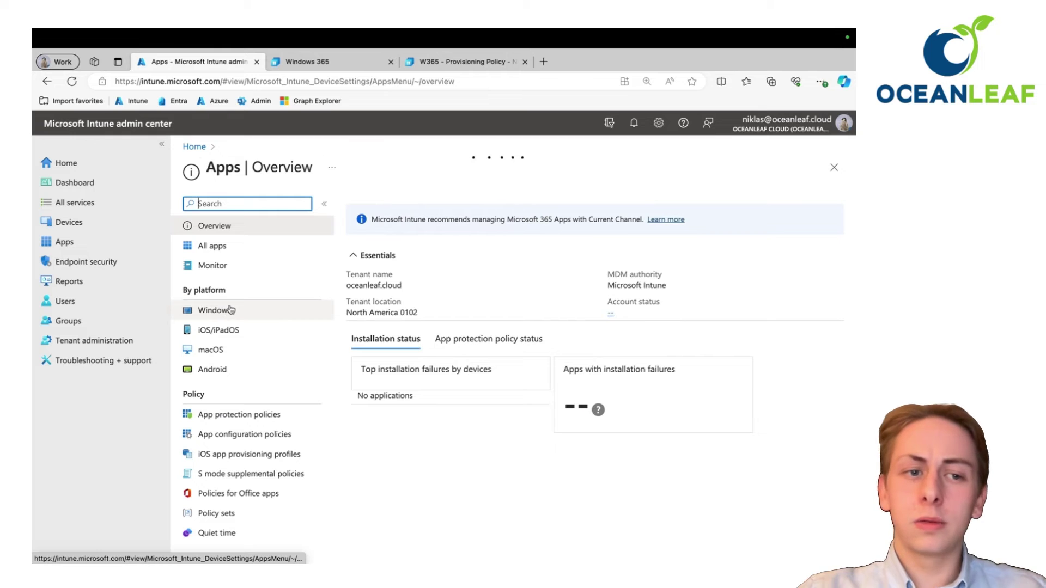
pyautogui.click(231, 310)
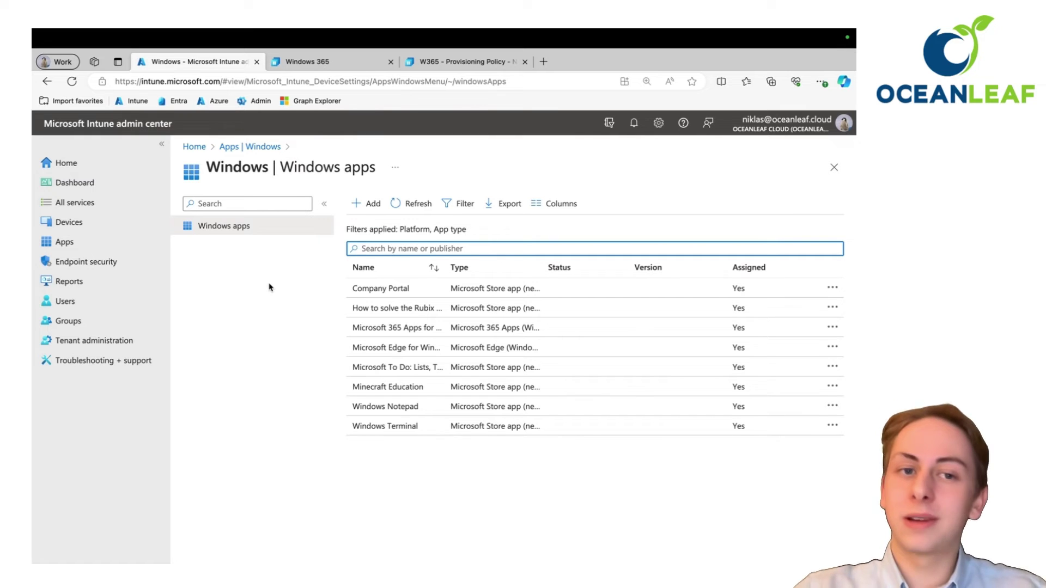
pyautogui.click(370, 204)
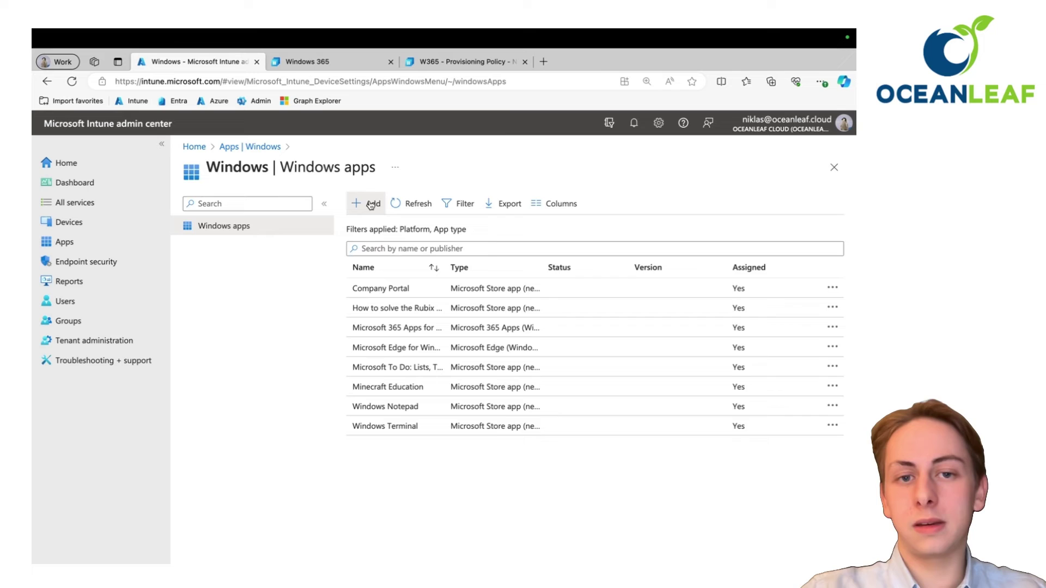
# Choose the Microsoft Store app (new) type, search the store for 'windows app', and pick Windows App
pyautogui.click(565, 213)
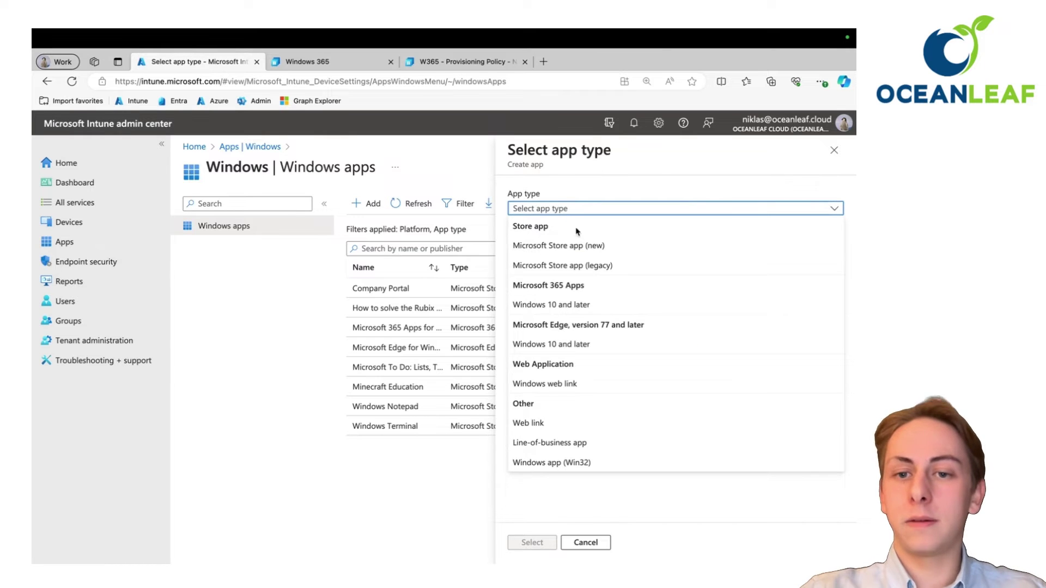
pyautogui.click(578, 246)
pyautogui.click(532, 543)
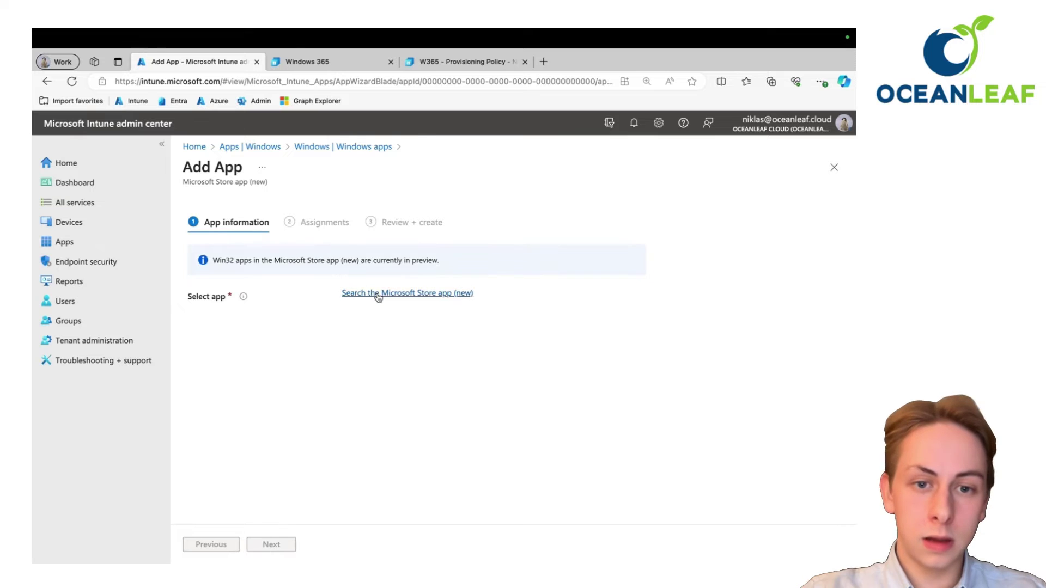
pyautogui.click(376, 297)
pyautogui.write('windows app')
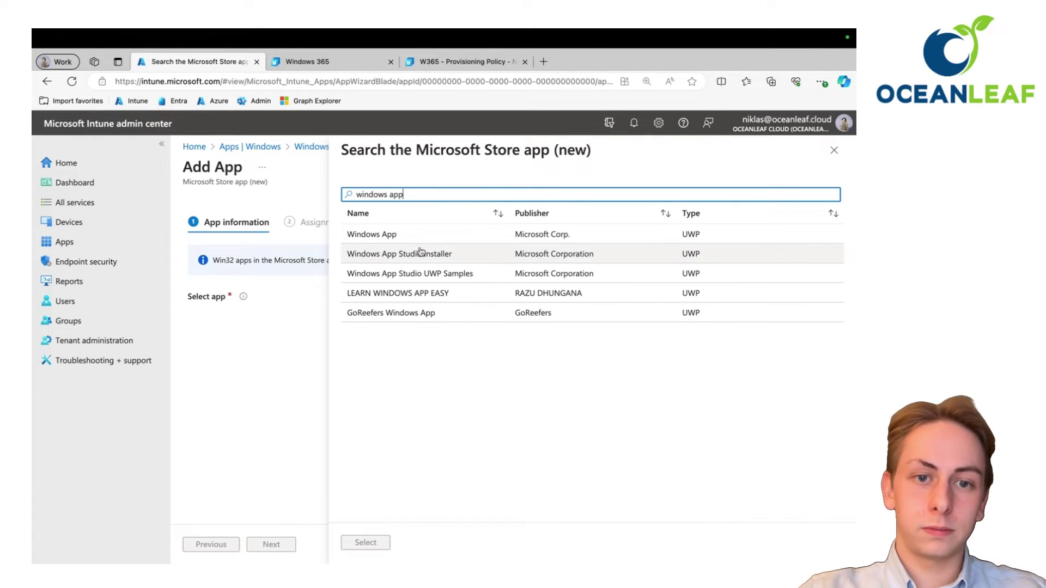
pyautogui.click(420, 236)
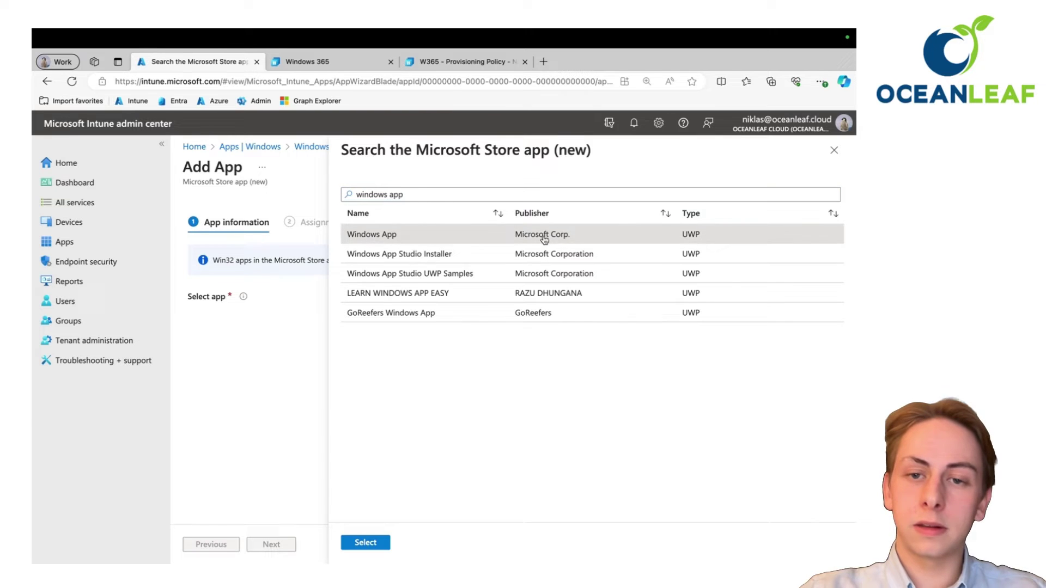
# Load Windows App by Microsoft Corp., review its User install behavior, and continue to Assignments
pyautogui.moveTo(365, 560)
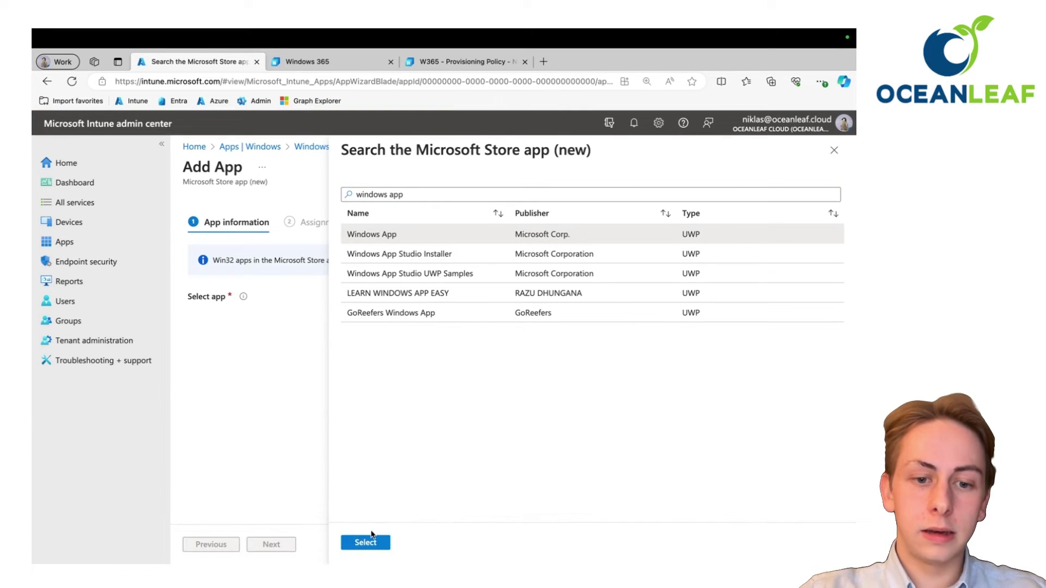
pyautogui.click(368, 541)
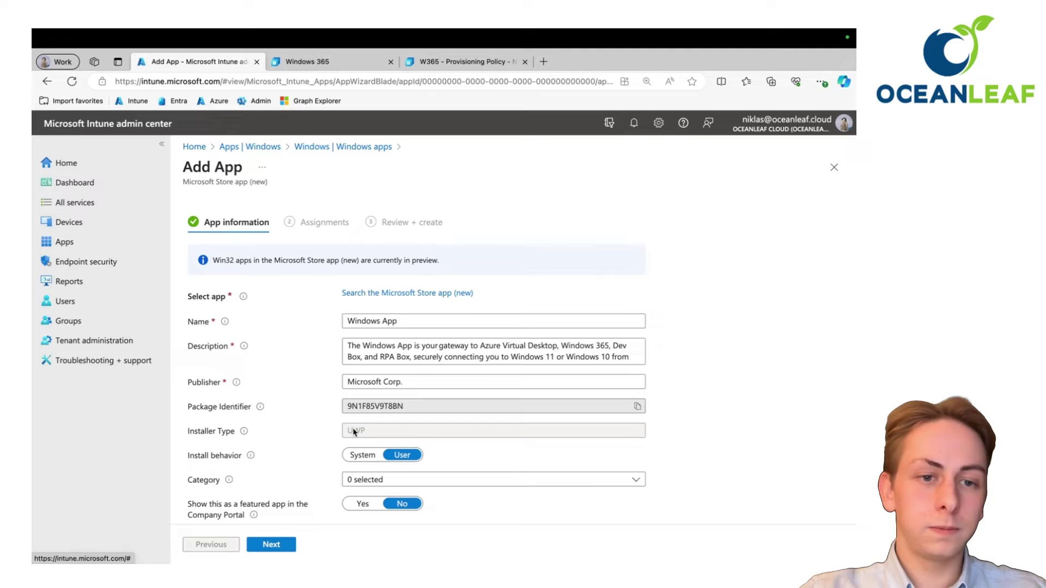
pyautogui.scroll(-5, 354, 428)
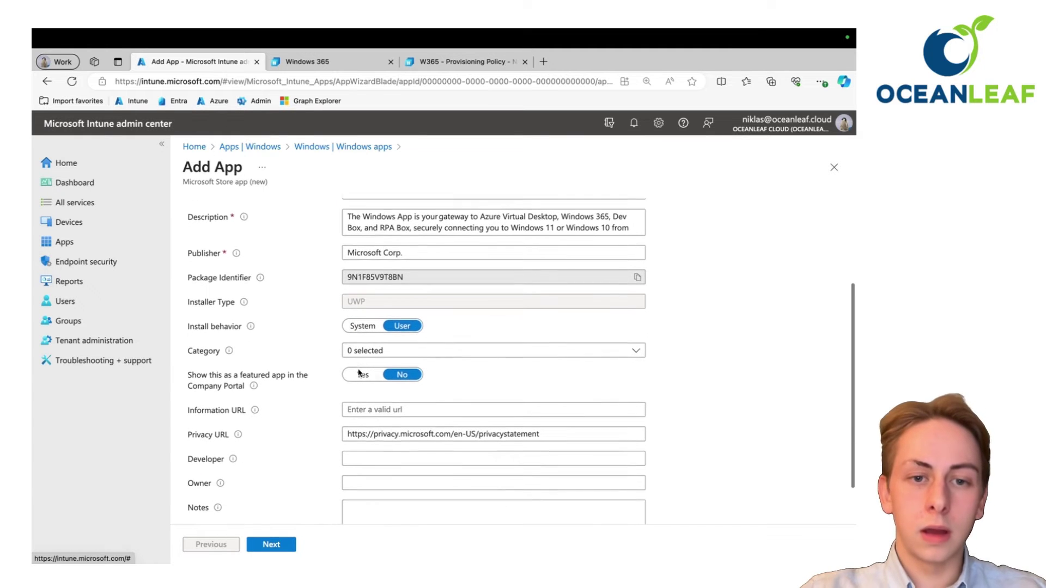
pyautogui.scroll(-2, 420, 299)
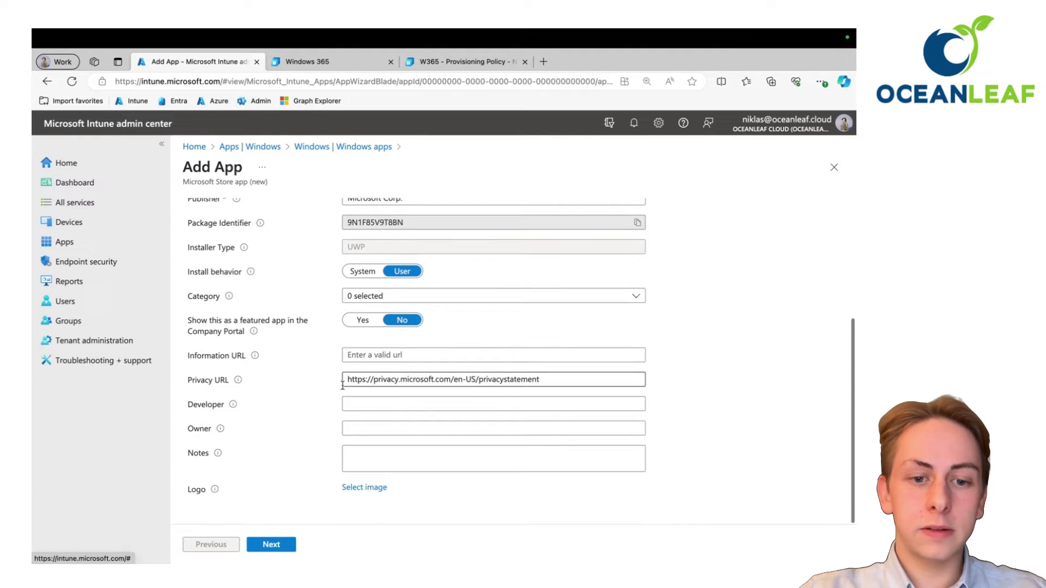
pyautogui.click(280, 545)
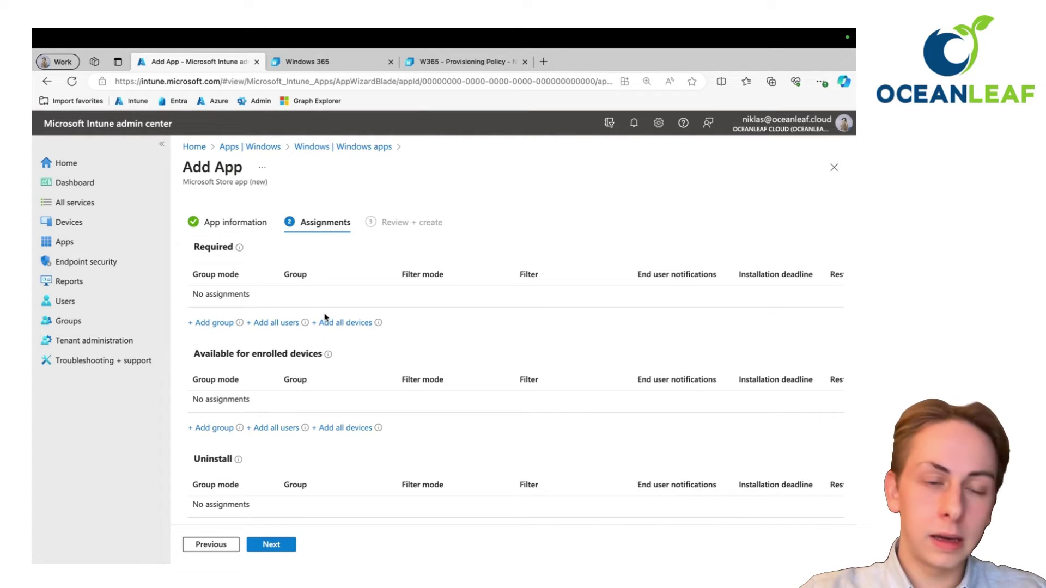
# Review the Required, Available and Uninstall options, then switch to the desktop showing Company Portal
pyautogui.scroll(-1, 325, 317)
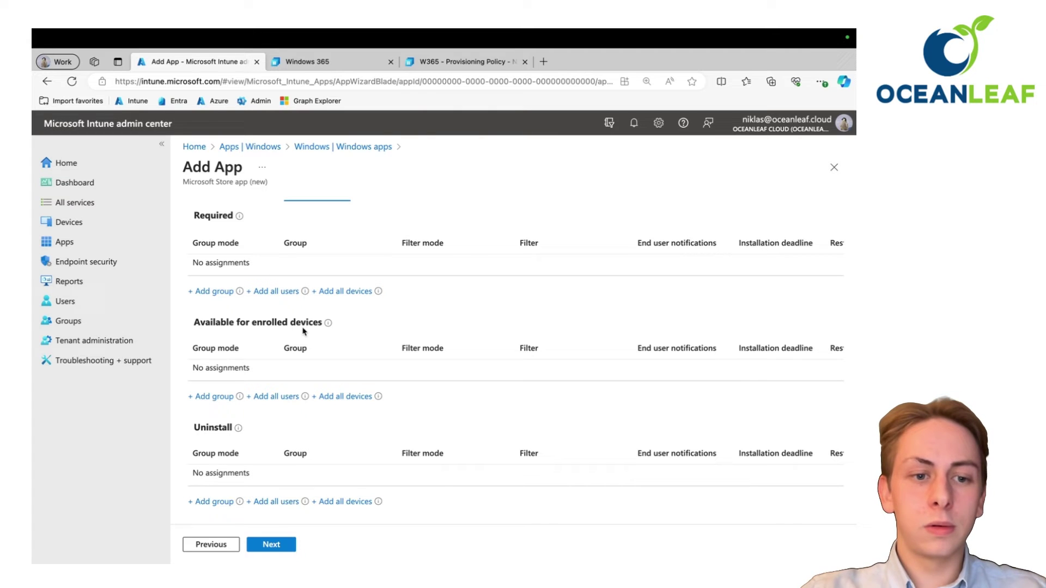
pyautogui.hotkey('ctrl', 'Left')
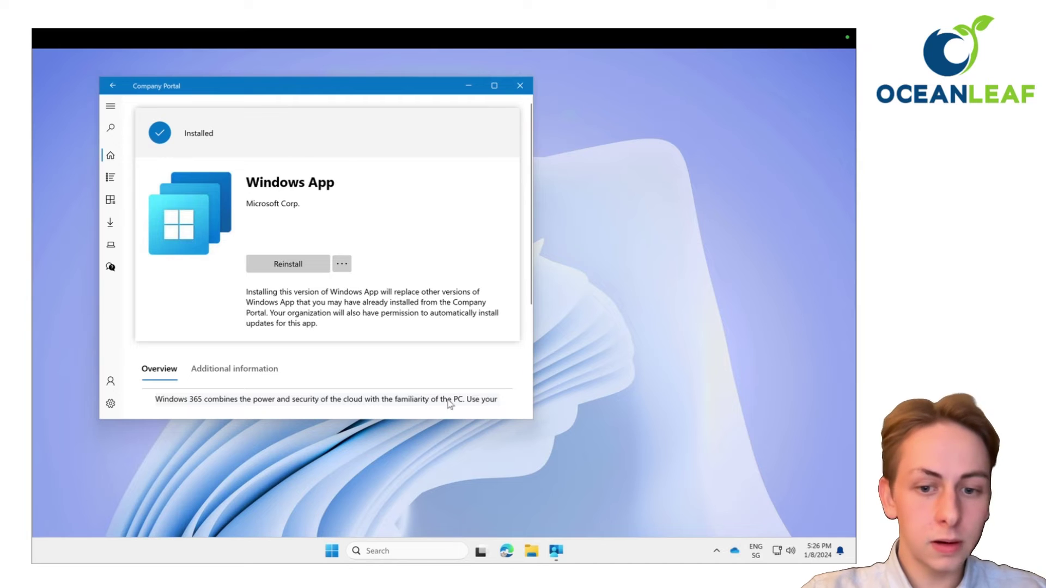
# Search 'windows app' from the Windows taskbar, then dismiss the search results
pyautogui.click(403, 552)
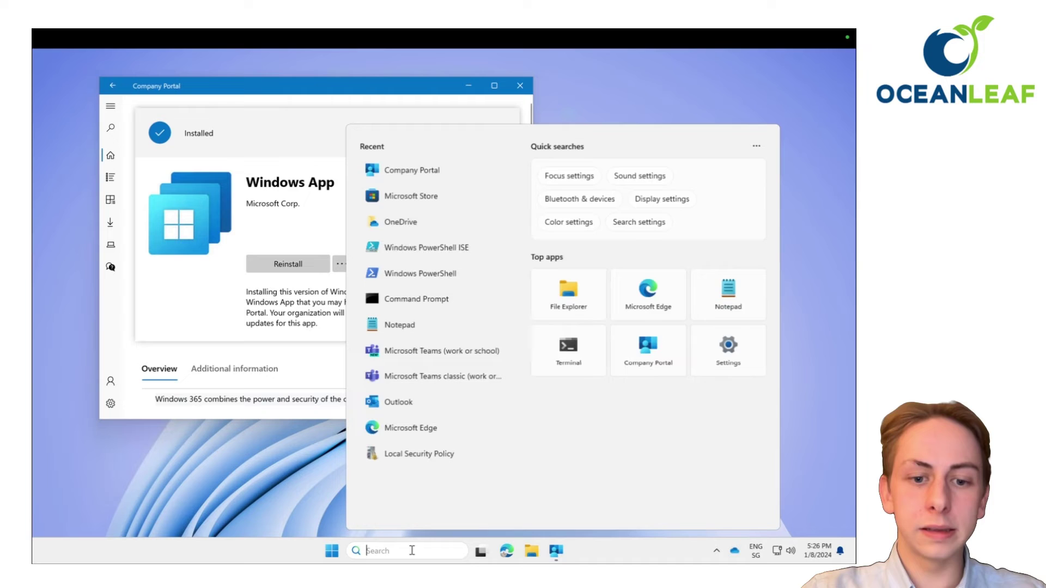
pyautogui.write('windows ap')
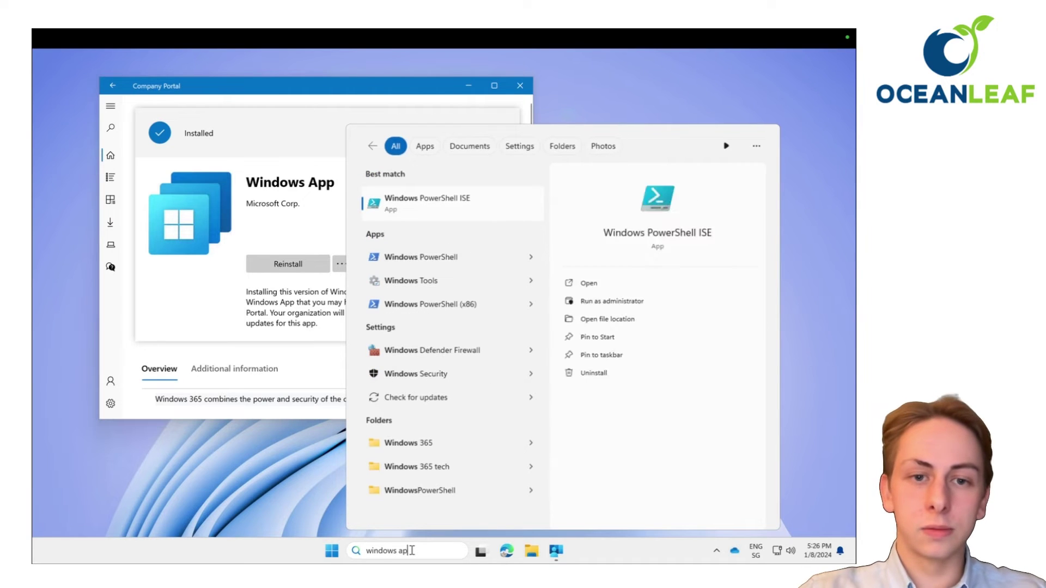
pyautogui.write('p')
pyautogui.press('Escape')
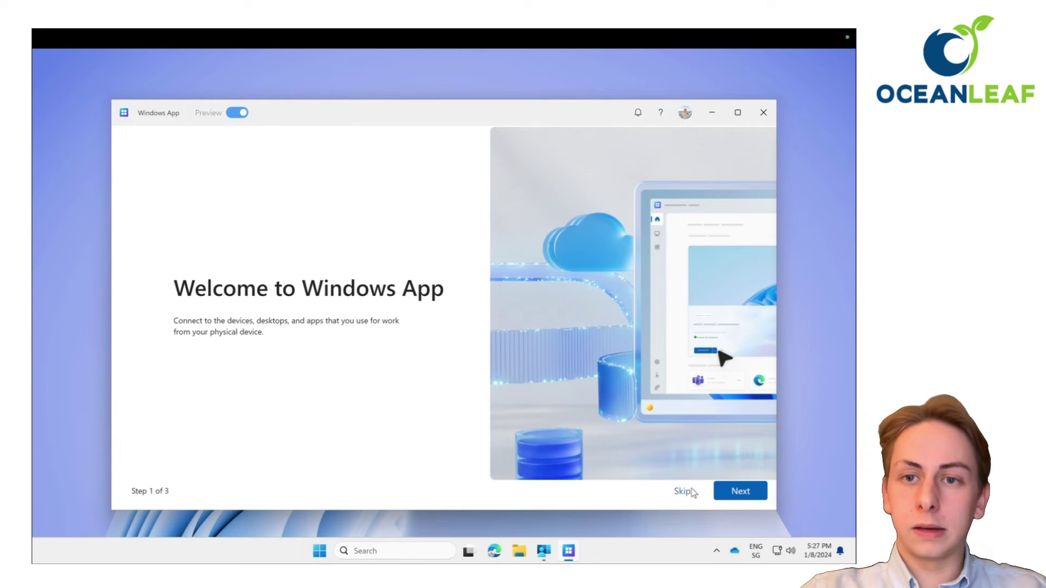
# Skip the welcome tour, review the signed-in account, and add the Cloud PC to Task view
pyautogui.click(686, 492)
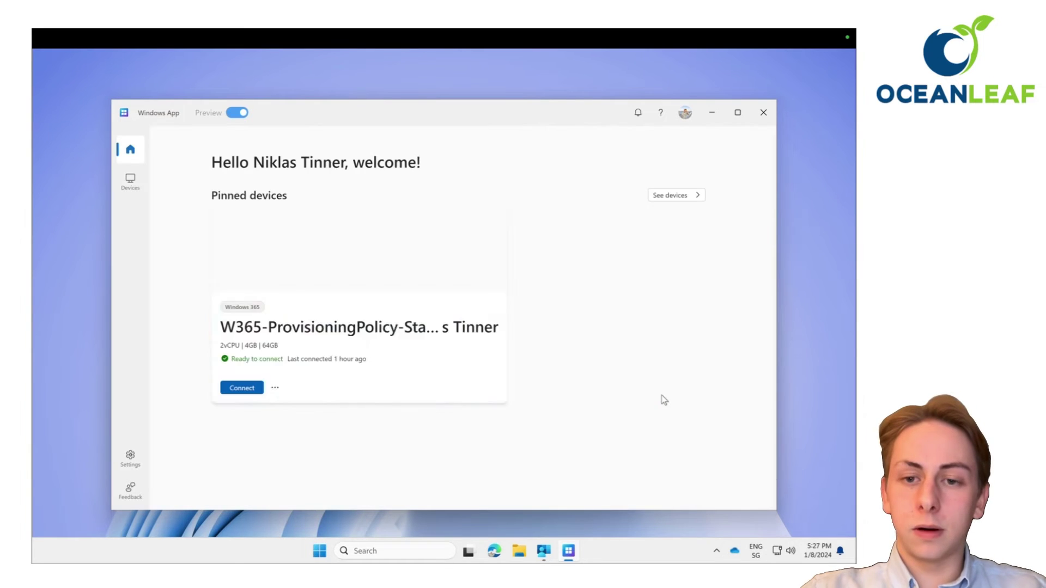
pyautogui.click(685, 114)
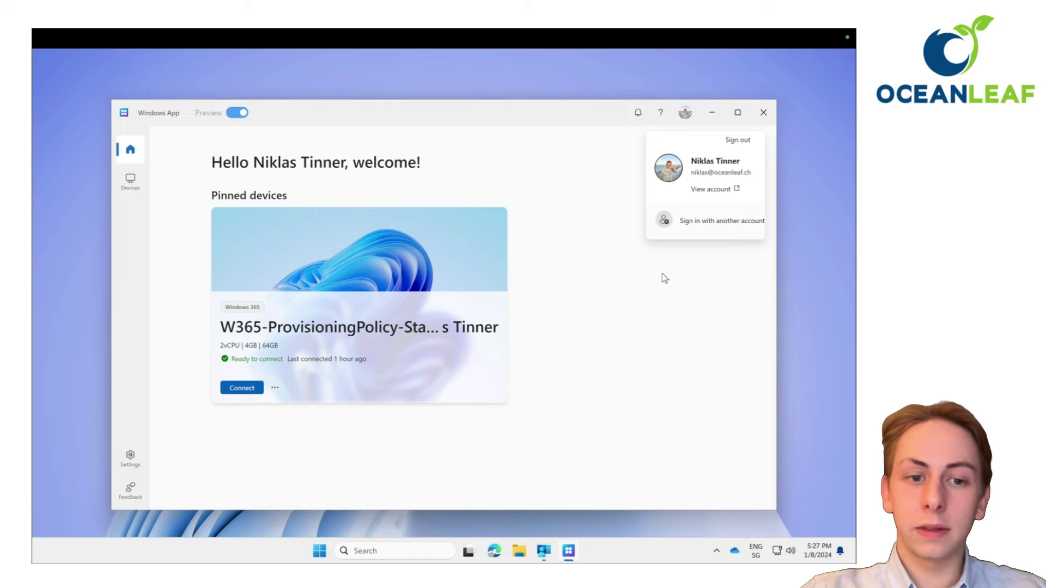
pyautogui.click(650, 321)
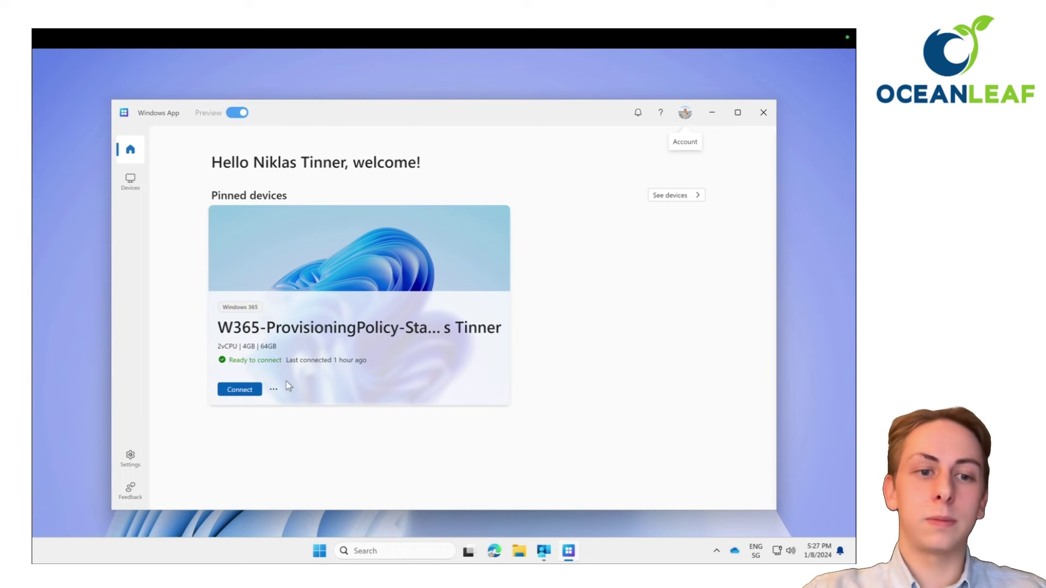
pyautogui.click(275, 390)
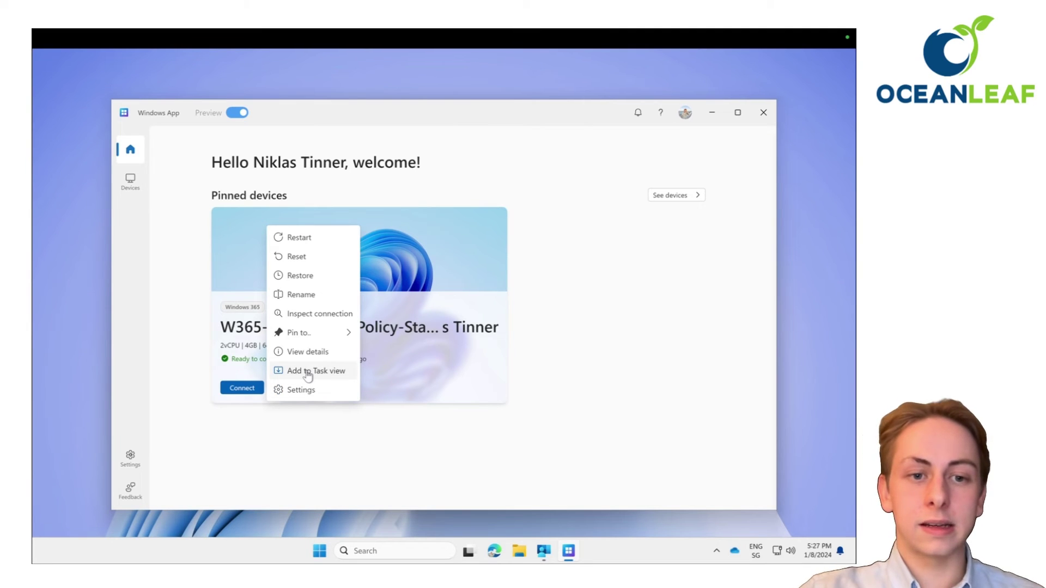
pyautogui.click(308, 372)
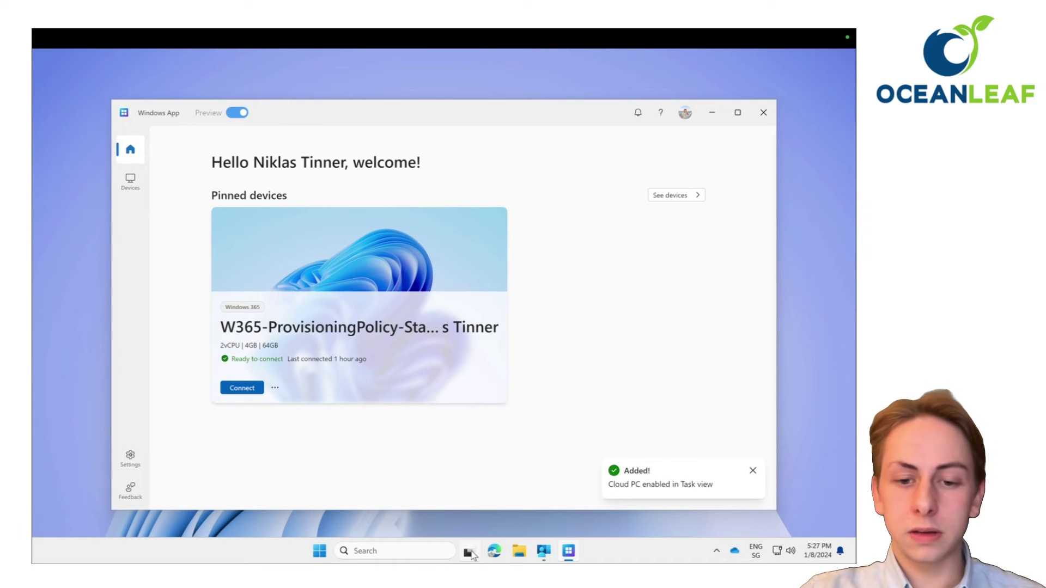
# Confirm the Cloud PC desktop in Task view, return to Desktop 1, and view its Remove from Task view option
pyautogui.click(472, 553)
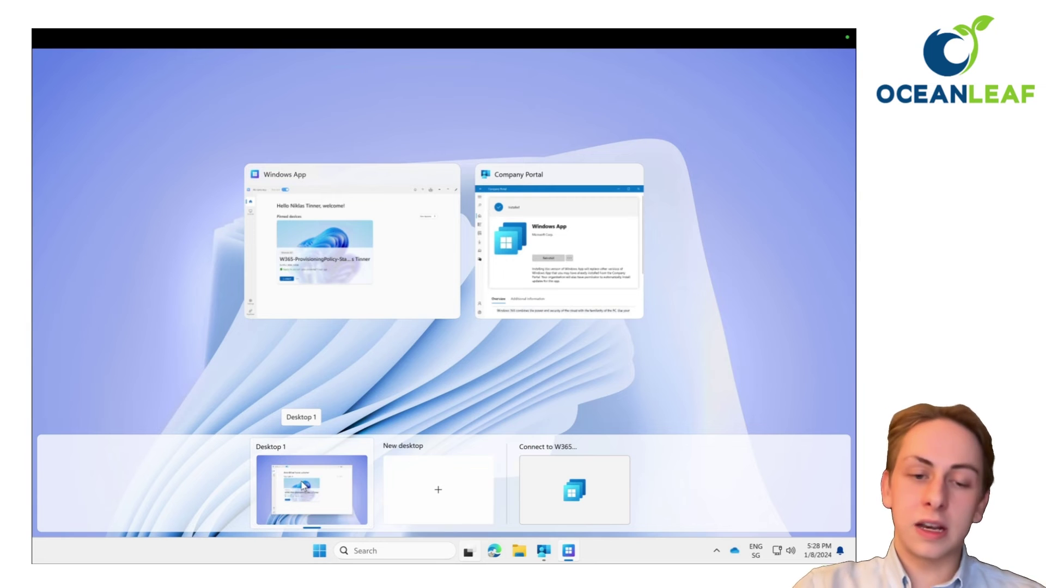
pyautogui.click(303, 486)
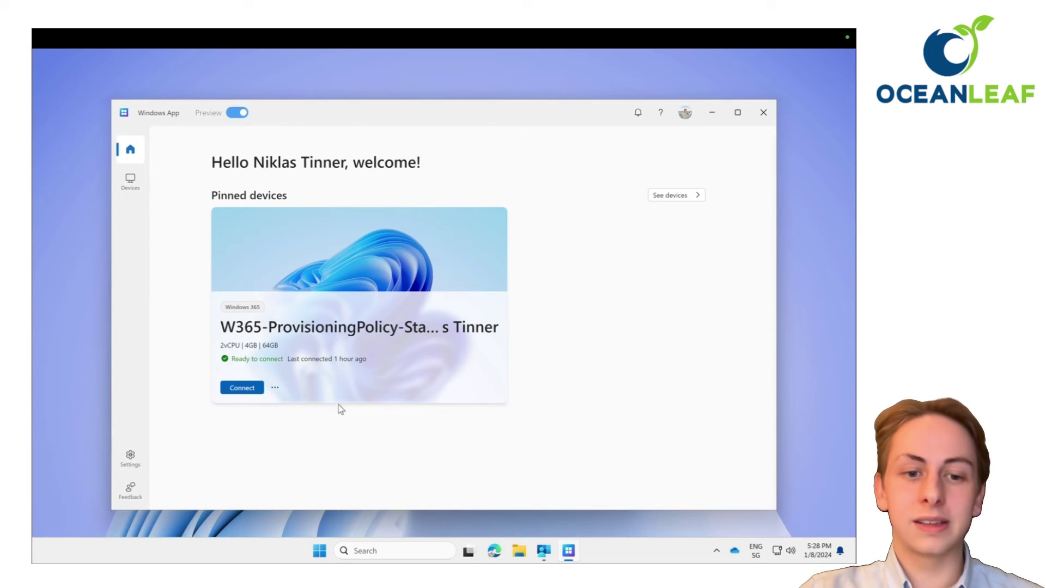
pyautogui.click(276, 390)
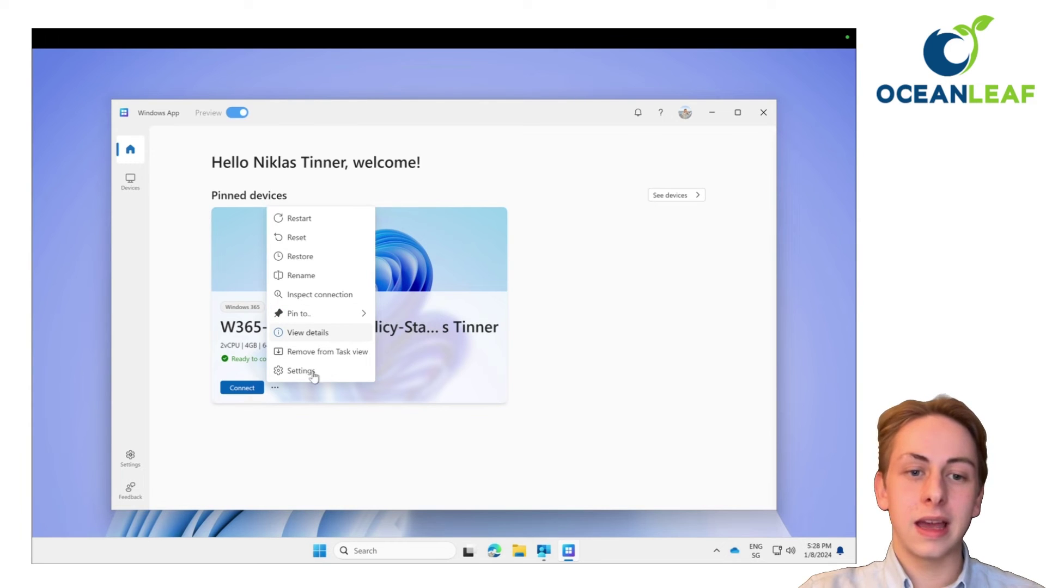
pyautogui.click(286, 443)
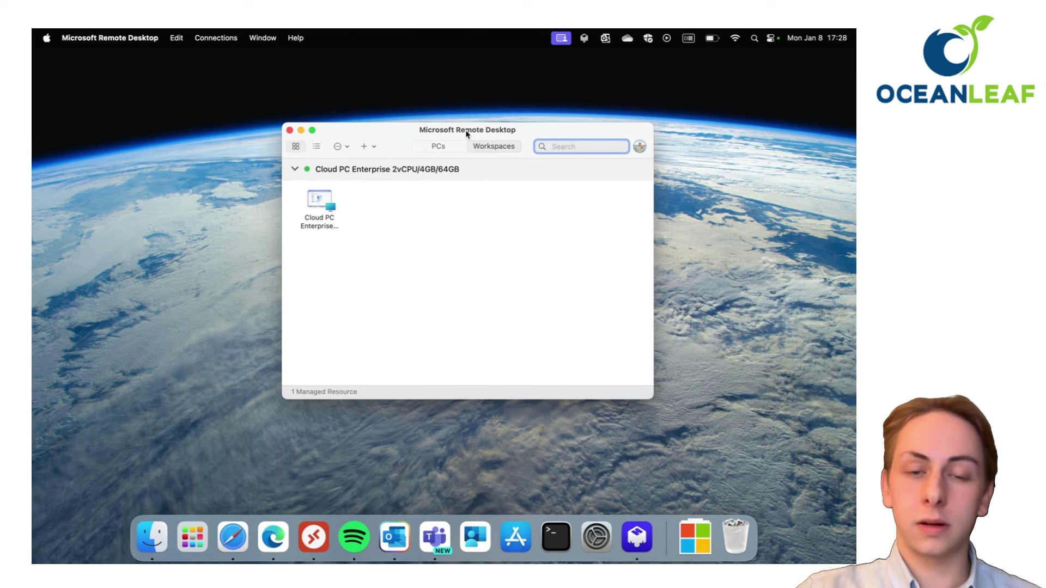
# Nudge the Remote Desktop window down-left and switch to the full-screen Edge space showing Intune
pyautogui.moveTo(381, 130); pyautogui.dragTo(364, 145)
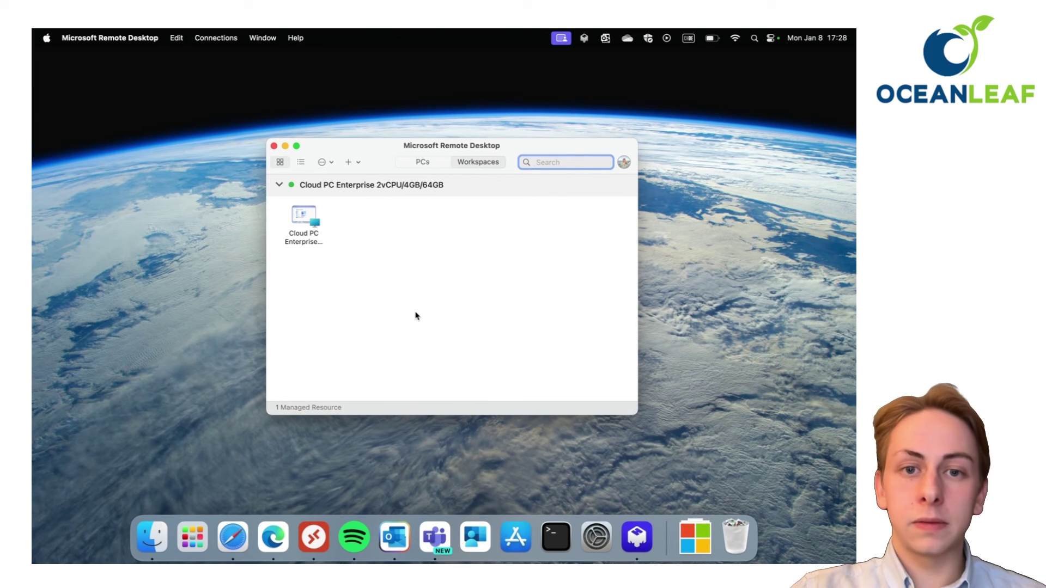
pyautogui.hotkey('ctrl', 'Right')
pyautogui.hotkey('ctrl', 'Right')
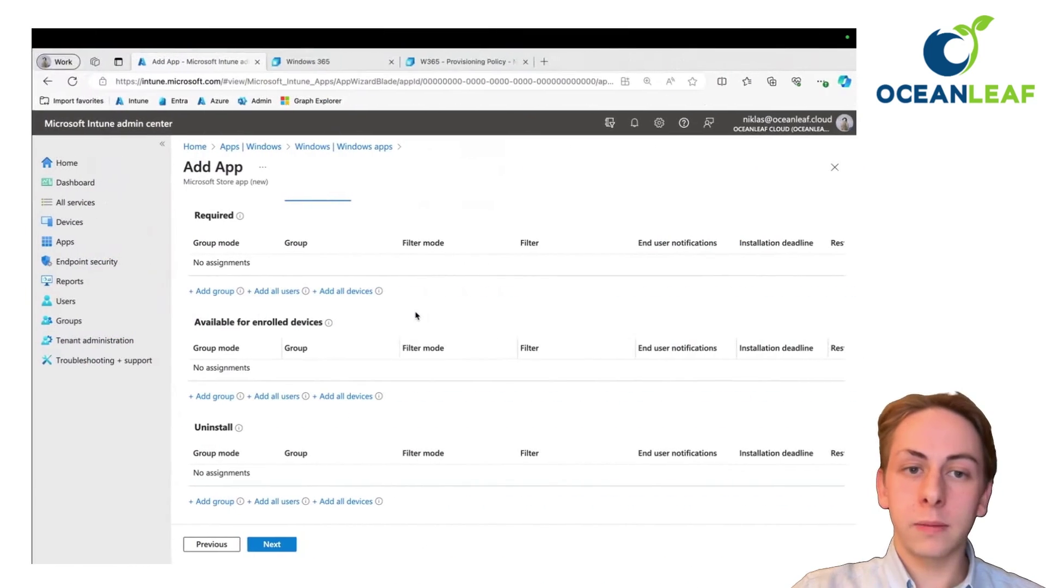
# Show the Windows 365 portal's client-app downloads page, then return to the Remote Desktop space
pyautogui.click(306, 62)
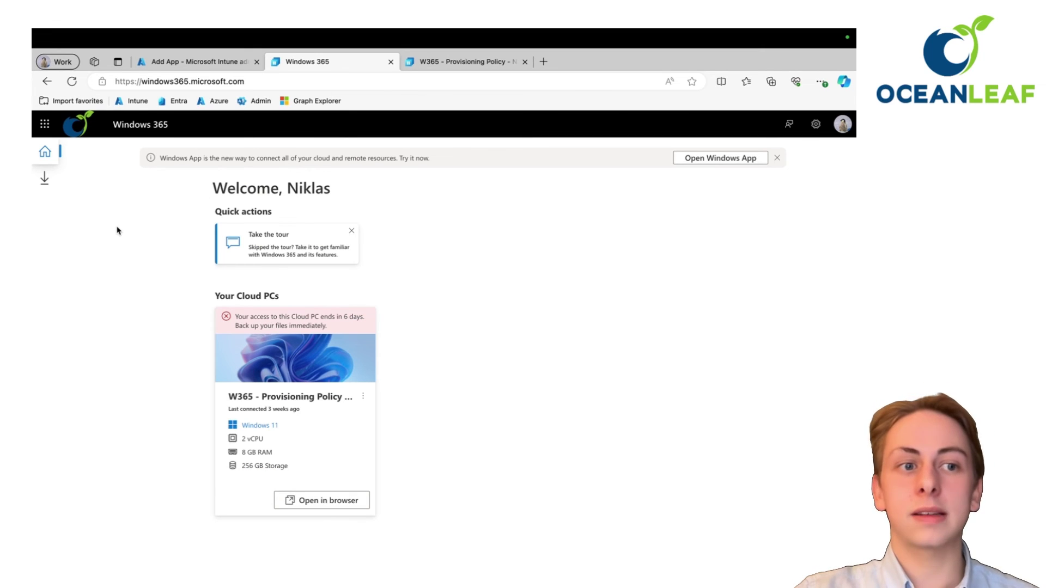
pyautogui.click(45, 179)
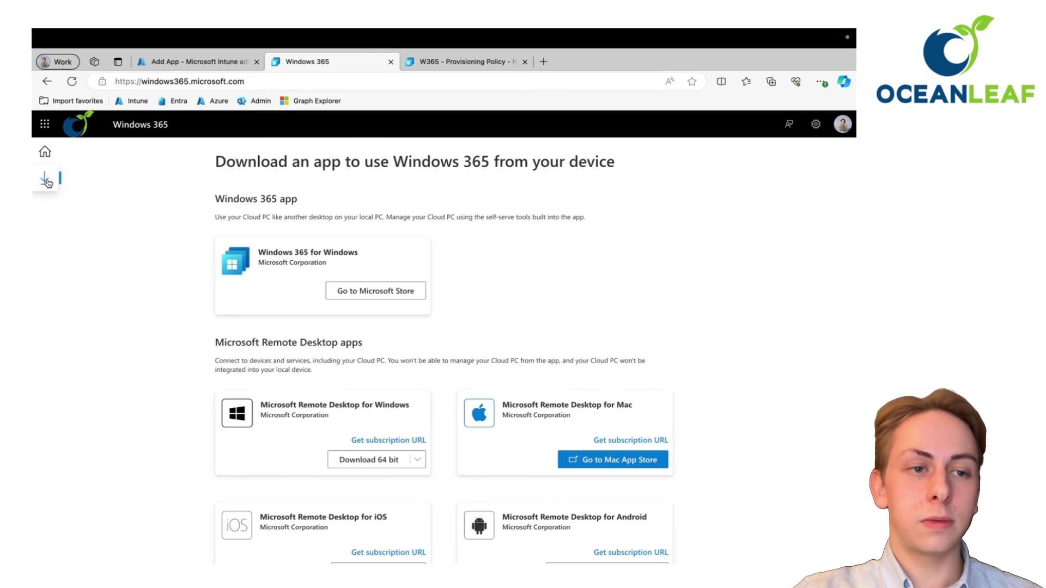
pyautogui.scroll(-1, 174, 291)
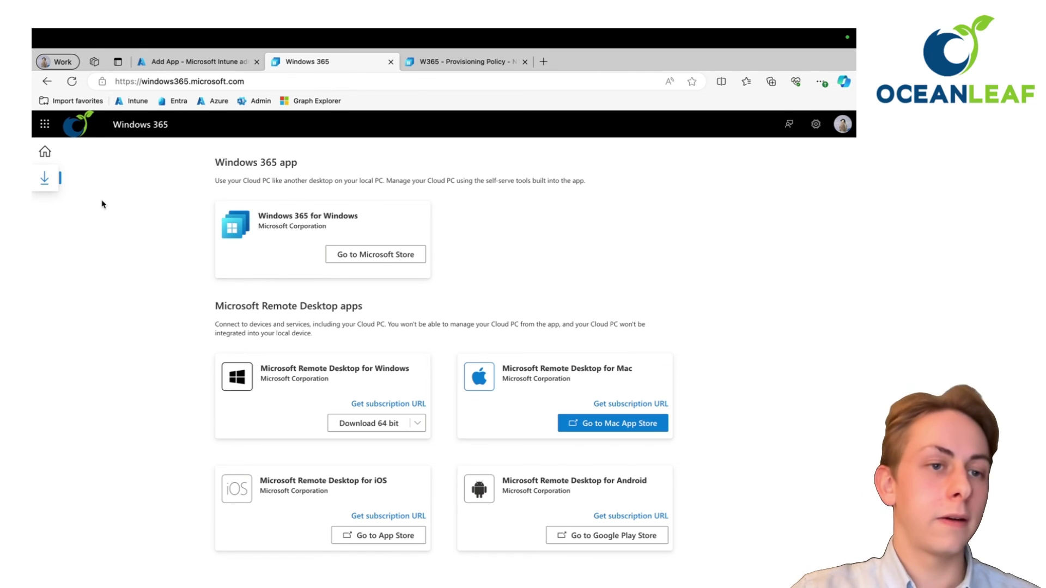
pyautogui.hotkey('ctrl', 'Left')
pyautogui.hotkey('ctrl', 'Left')
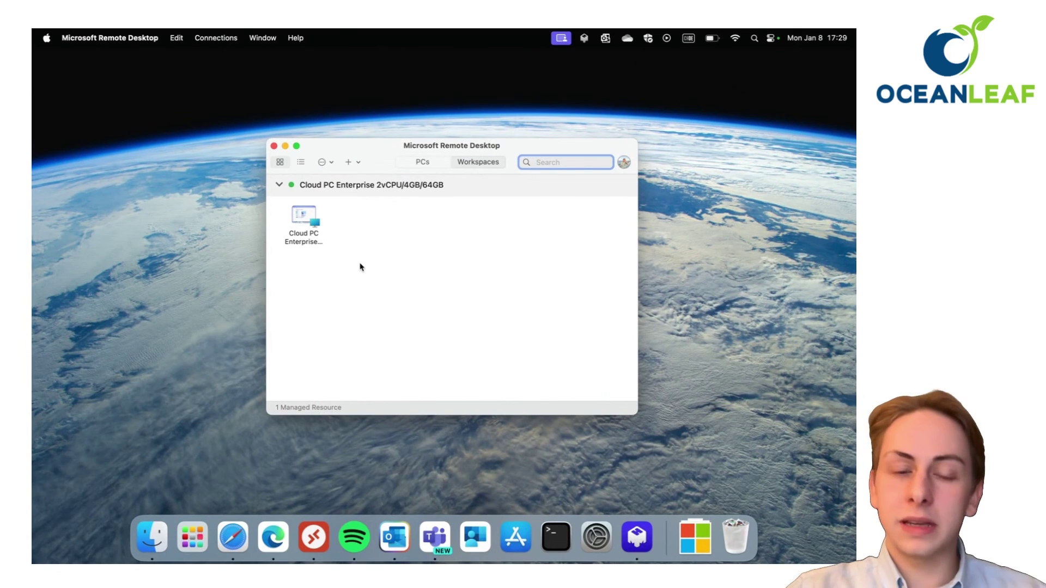
# Check the workspace's signed-in account, then connect to the Cloud PC Enterprise desktop
pyautogui.click(623, 163)
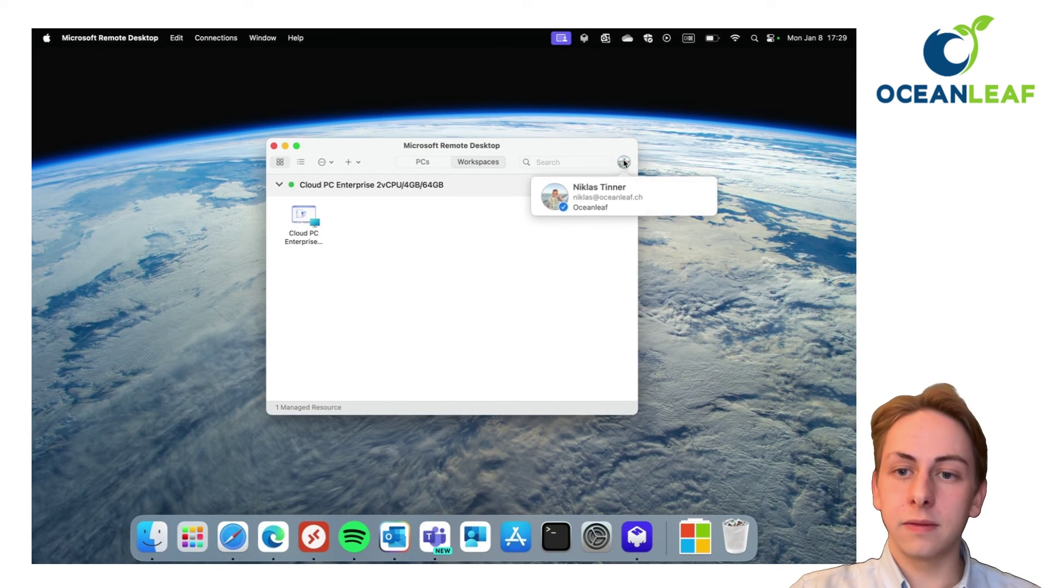
pyautogui.click(441, 282)
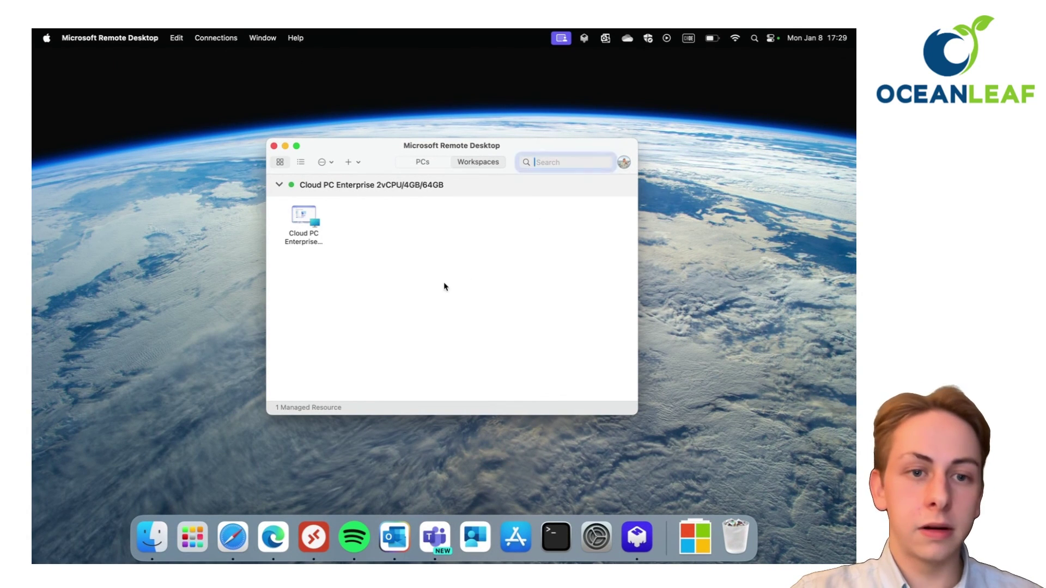
pyautogui.doubleClick(305, 216)
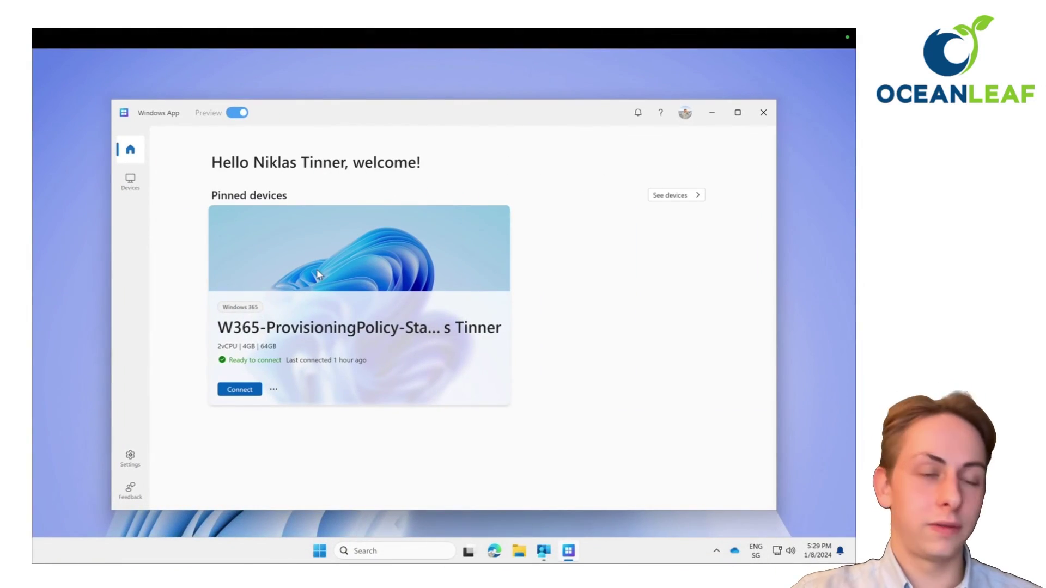